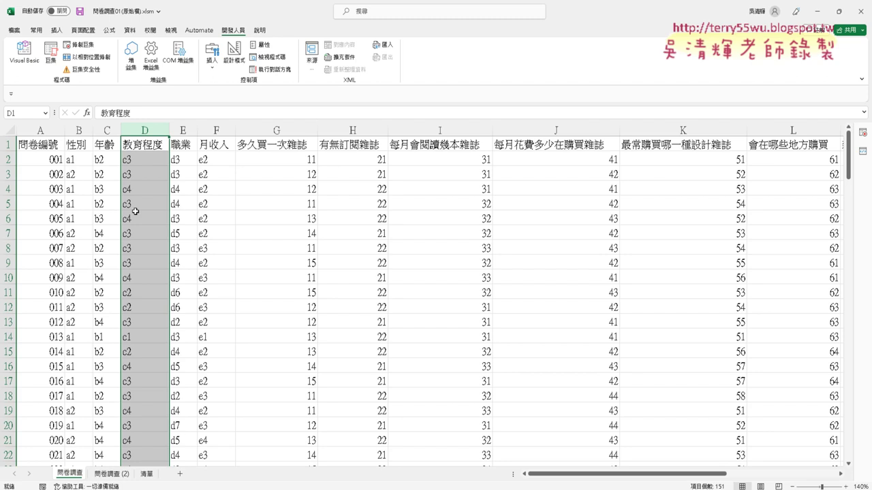
# - Compare the coded 年齡 column on sheet 問卷調查 with sheet 問卷調查 (2), and inspect the VLOOKUP arguments of cell B2
pyautogui.click(103, 129)
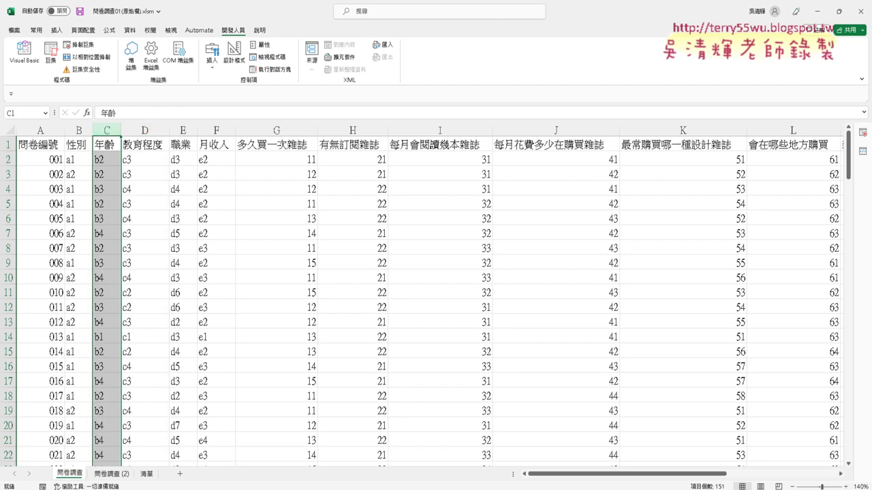
pyautogui.click(111, 473)
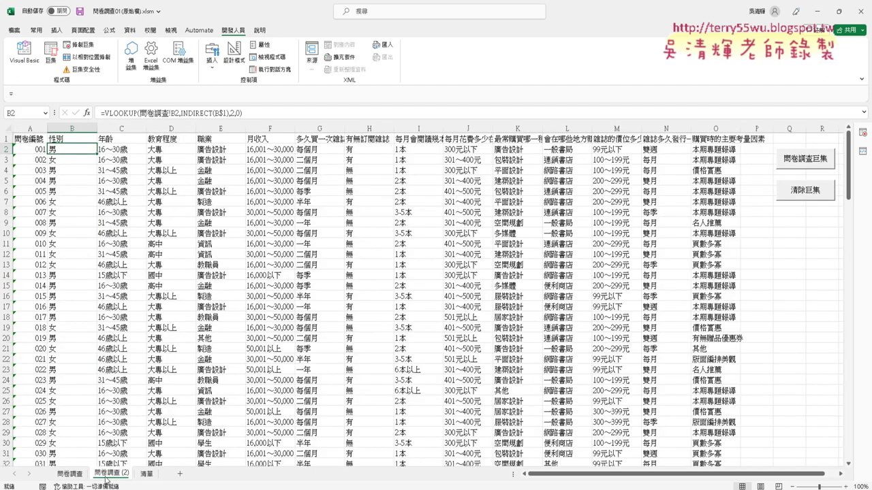
pyautogui.click(124, 114)
pyautogui.click(86, 113)
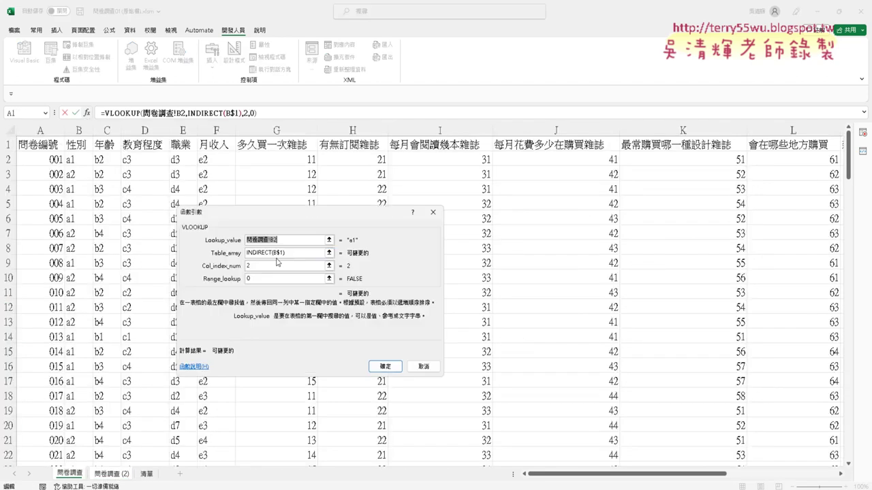
pyautogui.click(280, 239)
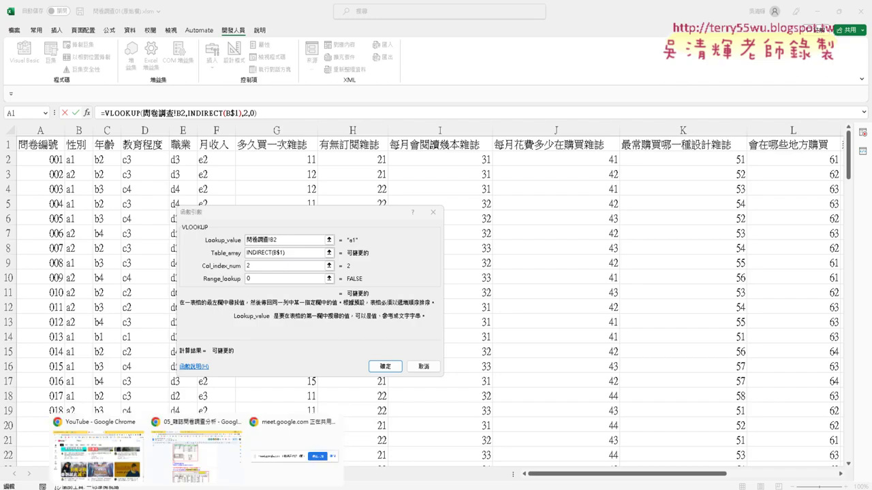
# - Switch to the Google Docs handout 05_雜誌問卷調查分析 in Chrome and read the section on combining VLOOKUP with INDIRECT(B$1)
pyautogui.click(211, 460)
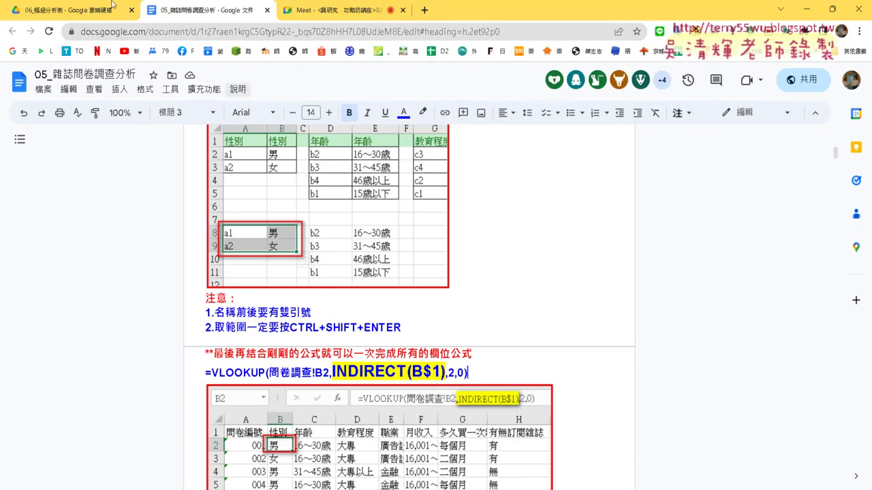
pyautogui.click(72, 15)
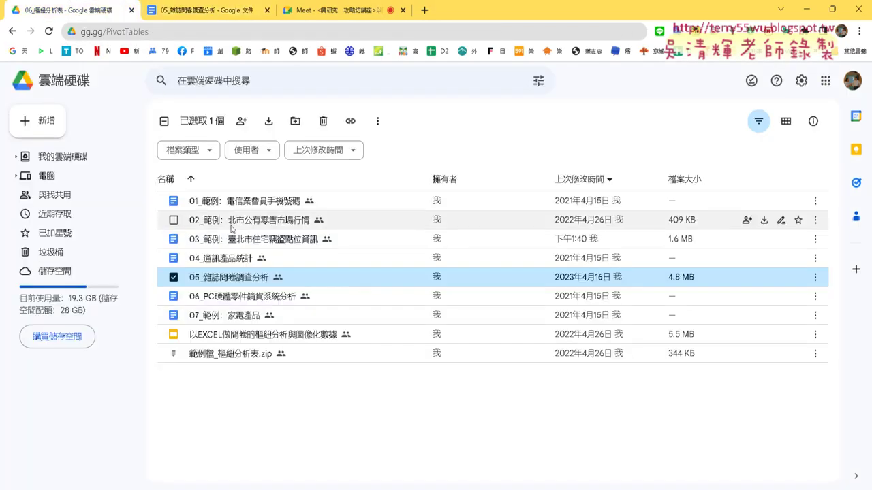
pyautogui.click(227, 10)
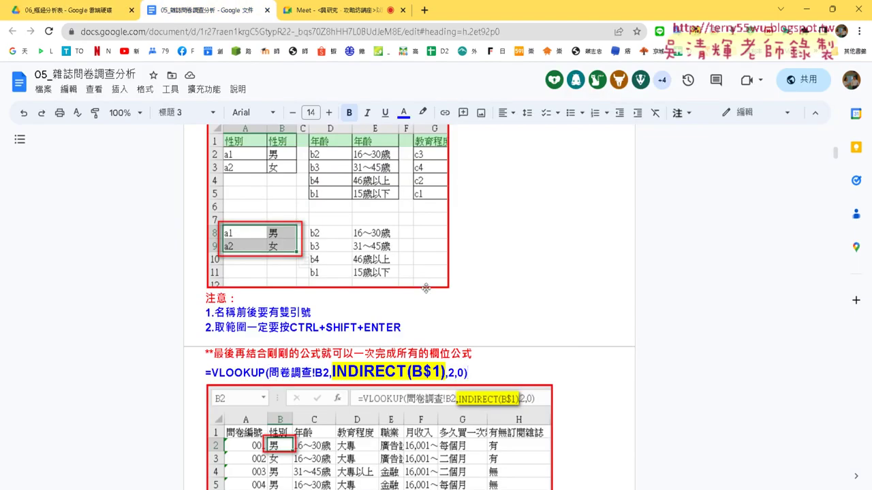
pyautogui.tripleClick(489, 376)
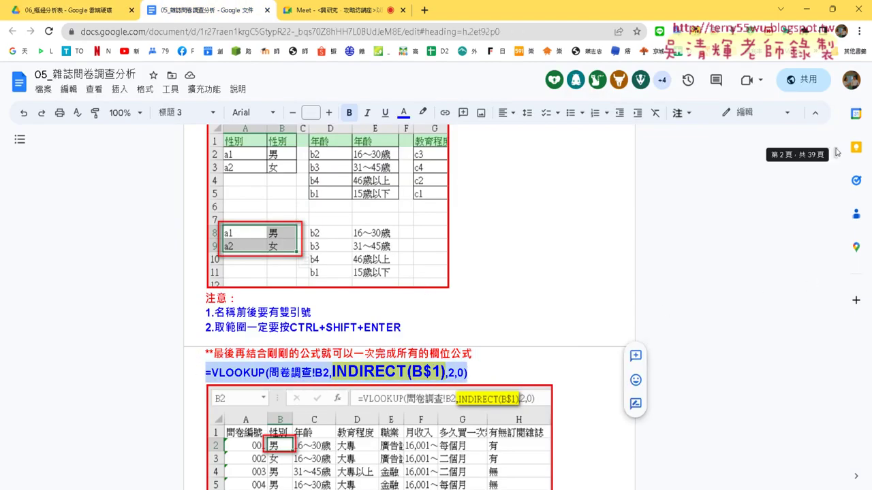
pyautogui.scroll(10, 678, 190)
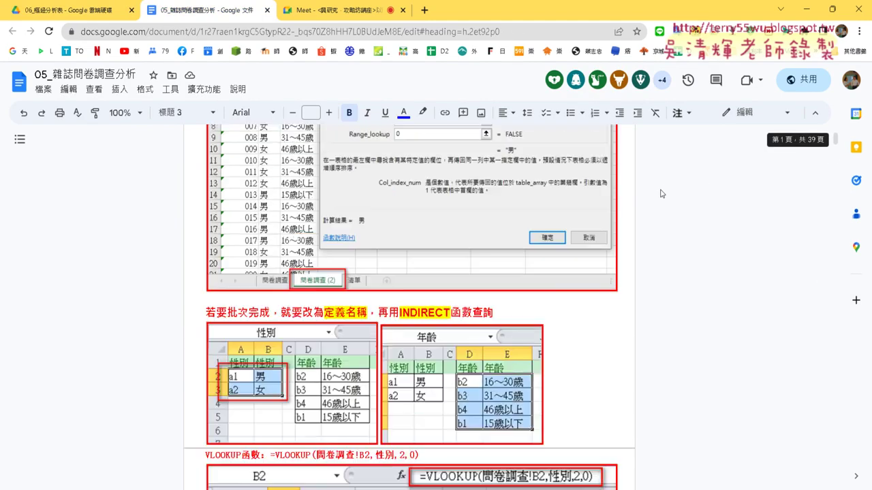
pyautogui.scroll(-3, 630, 189)
pyautogui.scroll(-8, 630, 189)
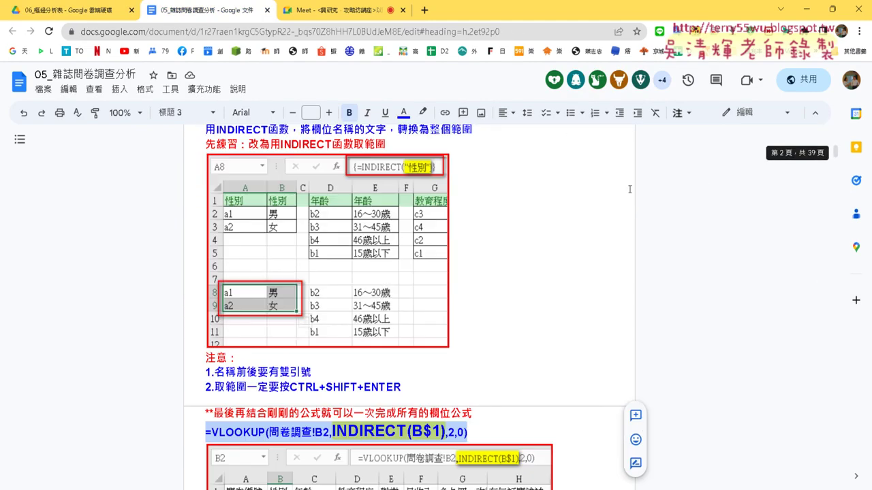
pyautogui.scroll(1, 630, 190)
pyautogui.scroll(-1, 630, 190)
pyautogui.scroll(-2, 630, 190)
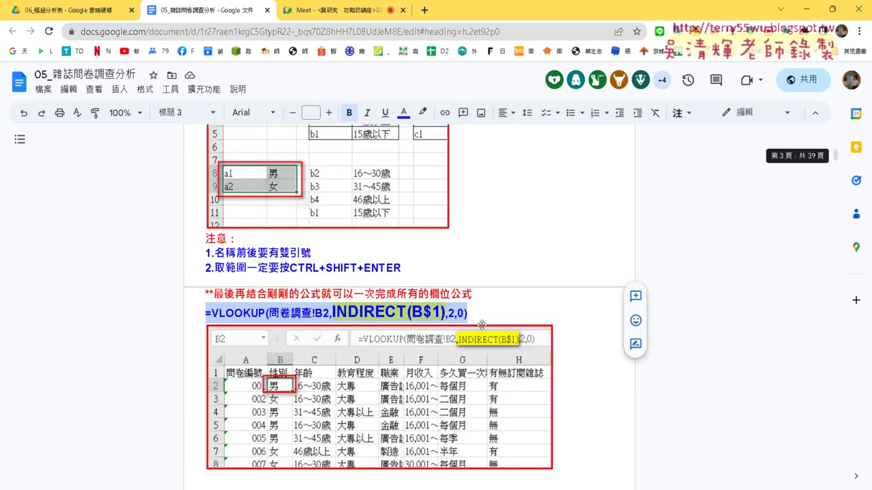
pyautogui.moveTo(476, 315); pyautogui.dragTo(183, 320)
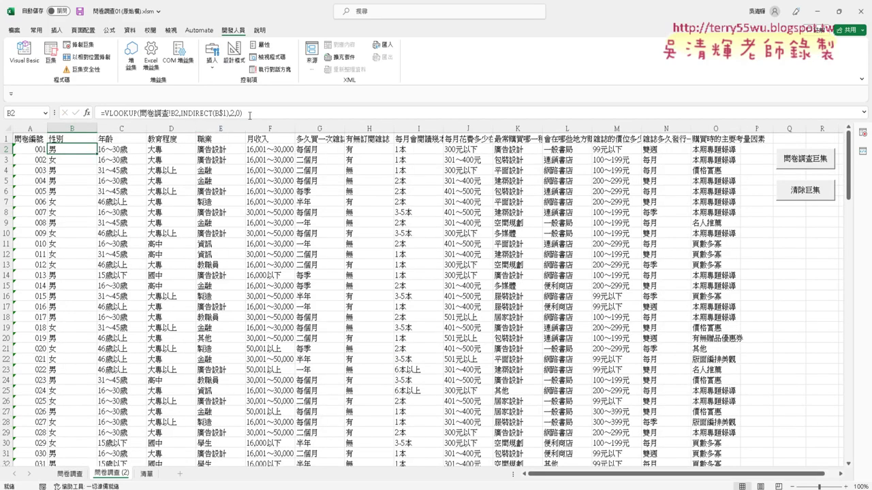
# - Back in Excel, review the full VLOOKUP formula in cell B2 of 問卷調查 (2) without altering it
pyautogui.moveTo(243, 113); pyautogui.dragTo(101, 112)
pyautogui.press('End')
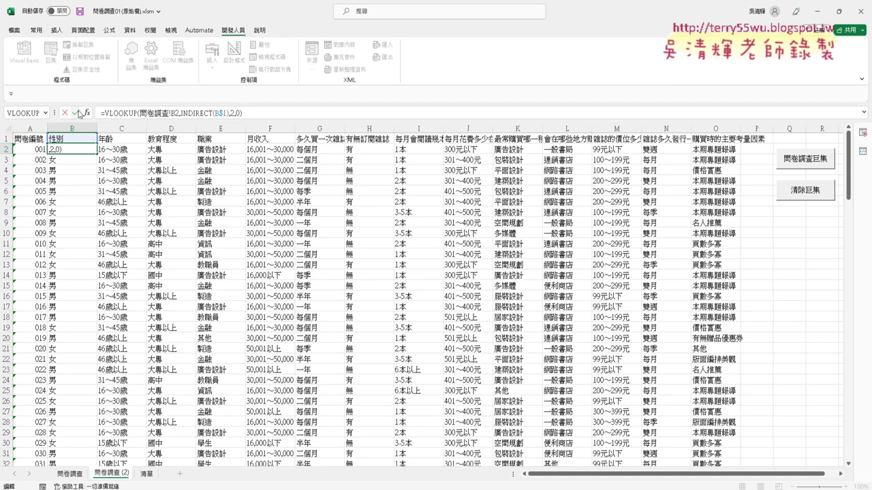
pyautogui.click(76, 113)
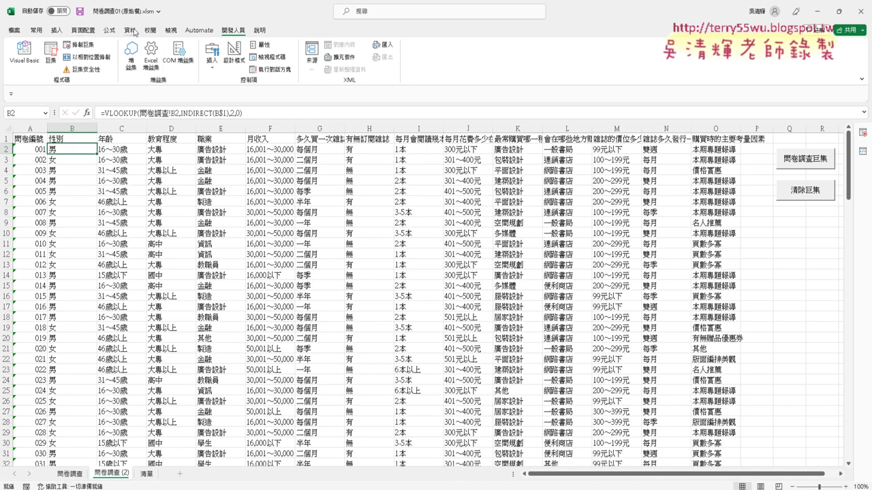
# - Review the workbook's defined names in the Name Manager, checking the range behind the 最常購買 entry
pyautogui.click(110, 33)
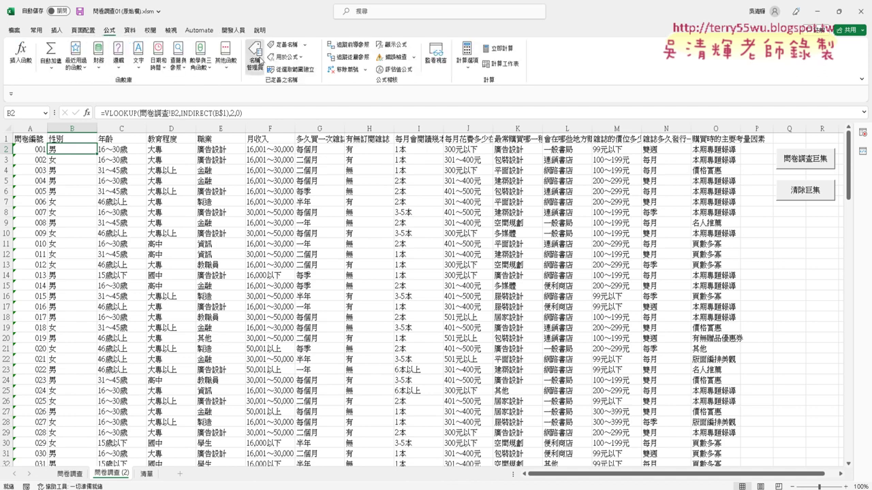
pyautogui.click(255, 56)
pyautogui.scroll(-1, 289, 286)
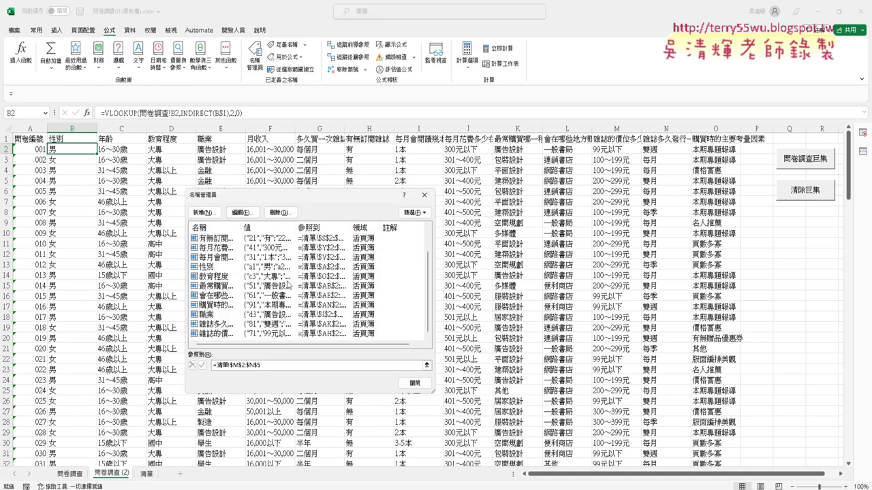
pyautogui.click(211, 286)
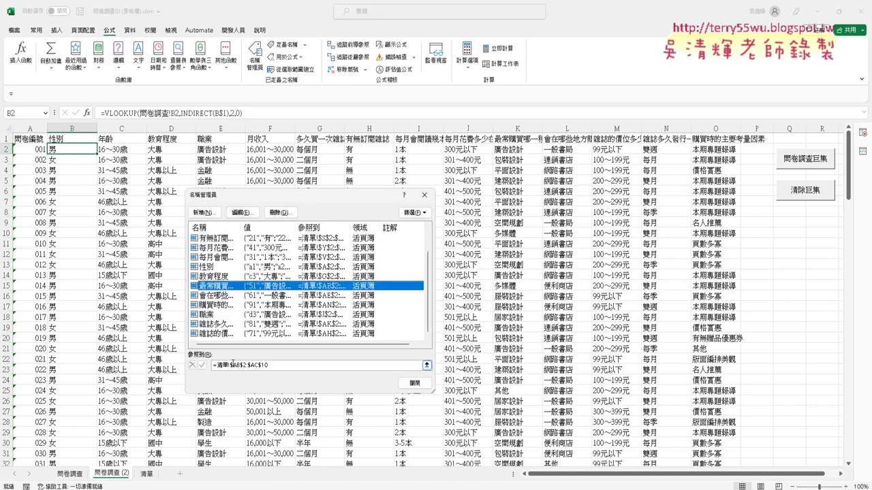
pyautogui.click(414, 383)
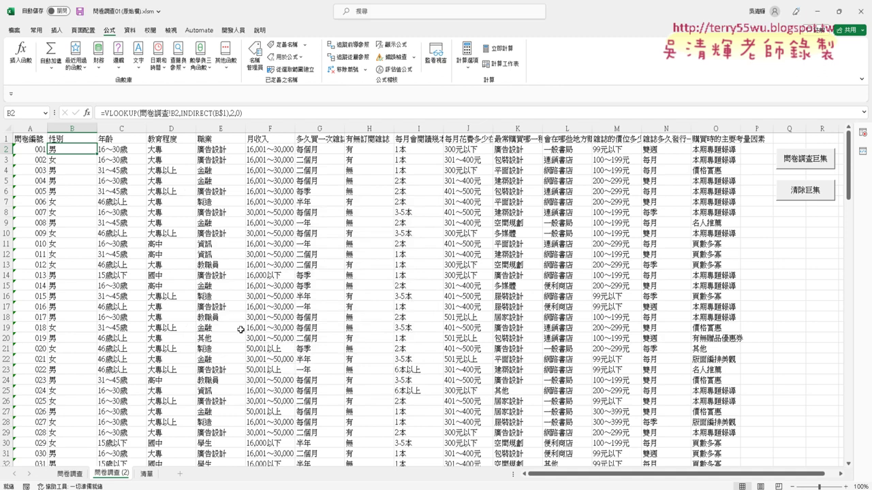
# - In the Google Docs handout, examine the VBA一鍵完成所有工作 section and the recorded code of 問卷調查巨集 and 清除巨集, then return to Excel
pyautogui.click(223, 488)
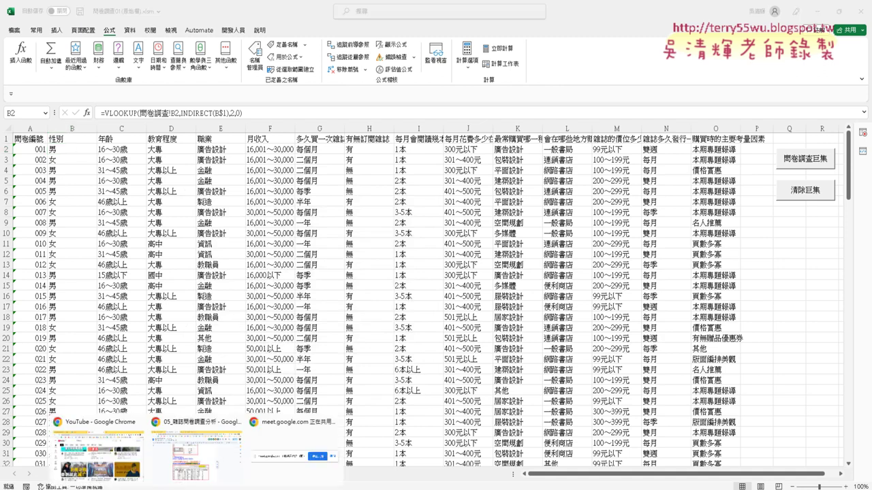
pyautogui.click(215, 473)
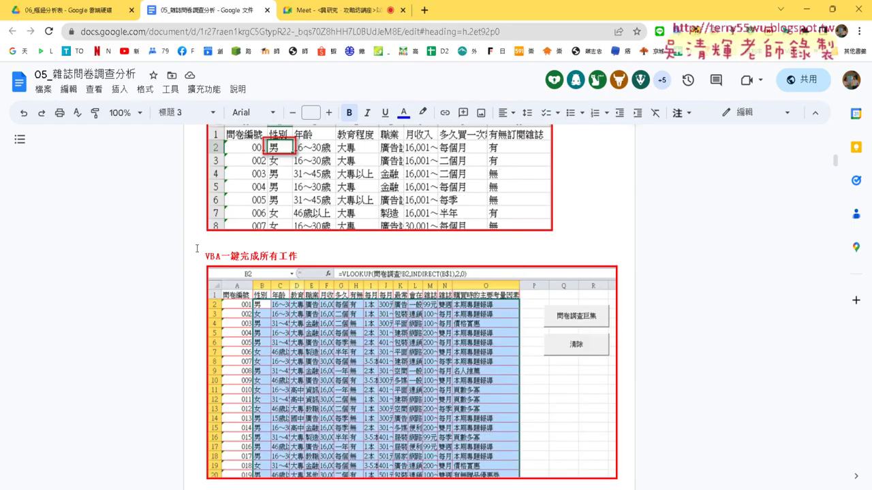
pyautogui.click(205, 257)
pyautogui.tripleClick(292, 251)
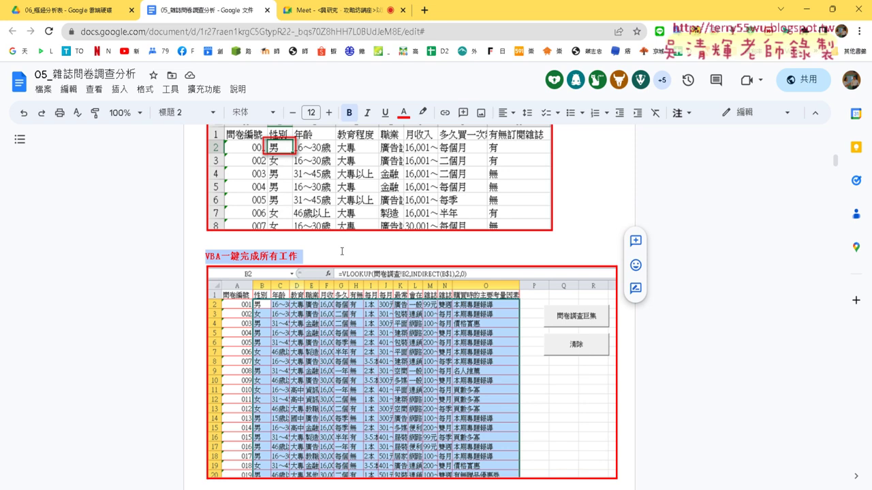
pyautogui.scroll(-7, 342, 251)
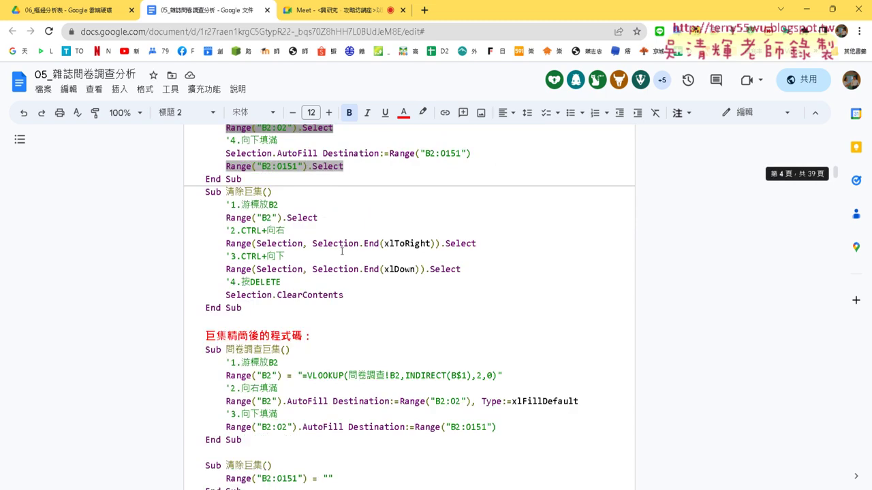
pyautogui.scroll(2, 342, 251)
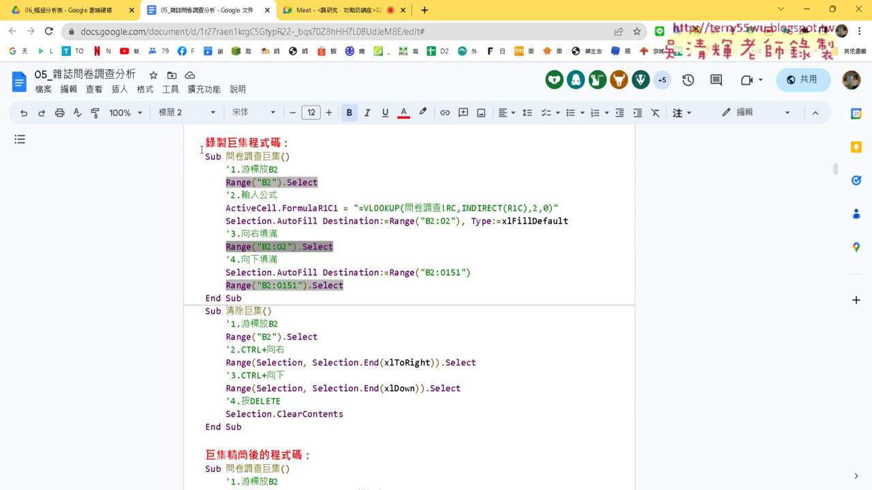
pyautogui.moveTo(203, 161); pyautogui.dragTo(288, 430)
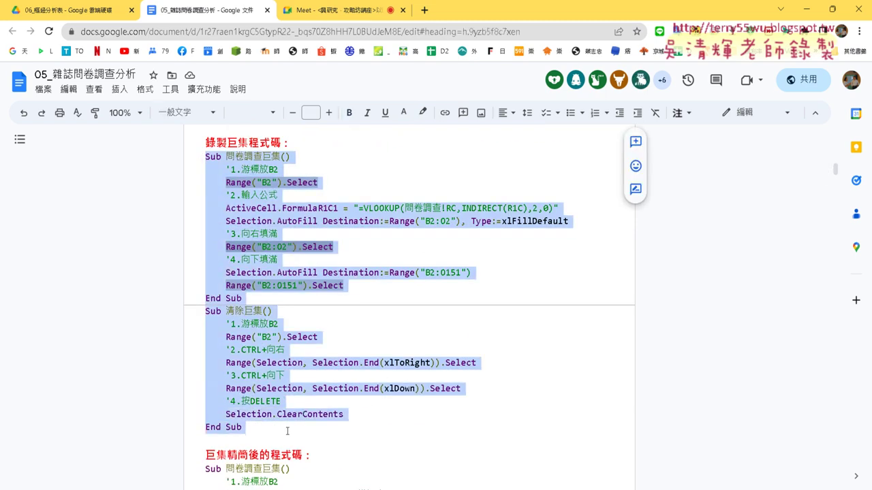
pyautogui.click(805, 10)
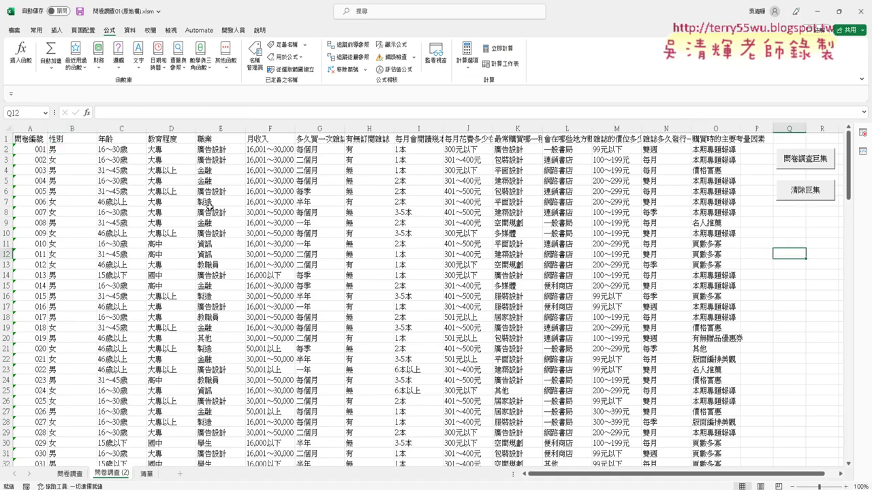
pyautogui.click(60, 151)
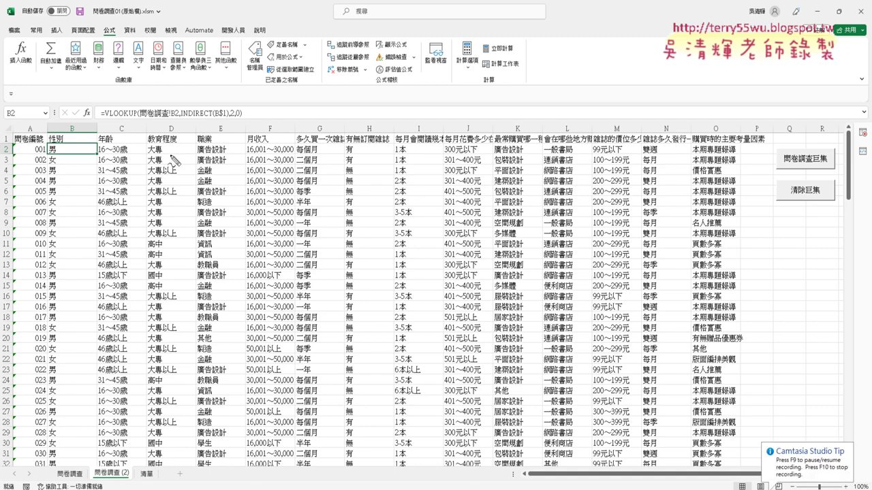
pyautogui.moveTo(249, 37)
pyautogui.mouseDown()
pyautogui.moveTo(225, 40)
pyautogui.moveTo(232, 19)
pyautogui.moveTo(250, 30)
pyautogui.moveTo(240, 42)
pyautogui.moveTo(250, 101)
pyautogui.mouseUp()
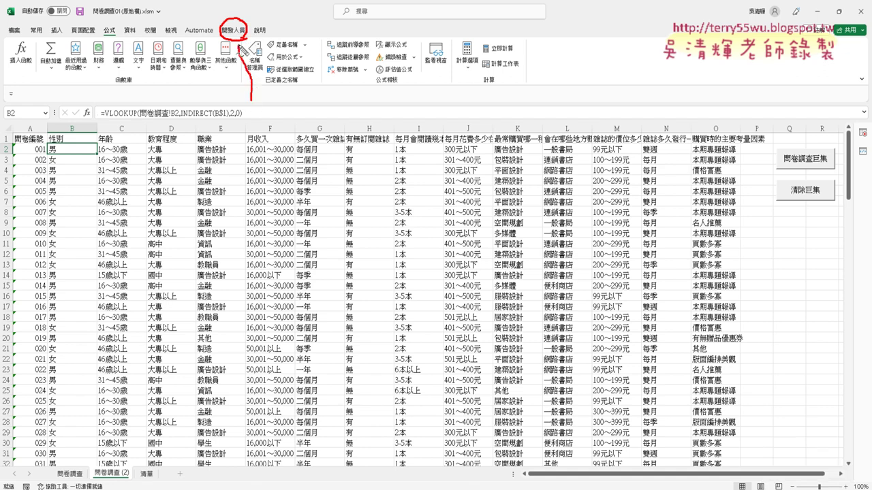
pyautogui.moveTo(240, 52)
pyautogui.mouseDown()
pyautogui.moveTo(248, 42)
pyautogui.moveTo(256, 52)
pyautogui.mouseUp()
pyautogui.press('Escape')
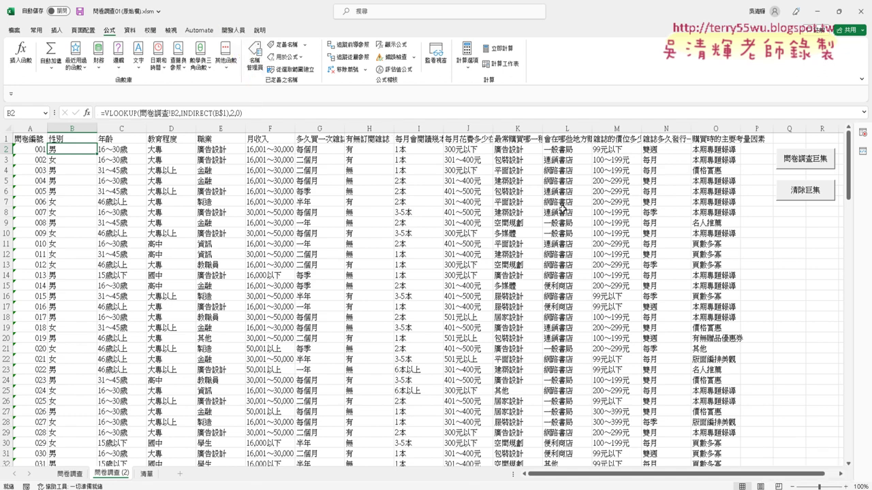
# - Empty the converted answers on 問卷調查 (2) with 清除巨集 and refill them by running 問卷調查巨集
pyautogui.click(795, 241)
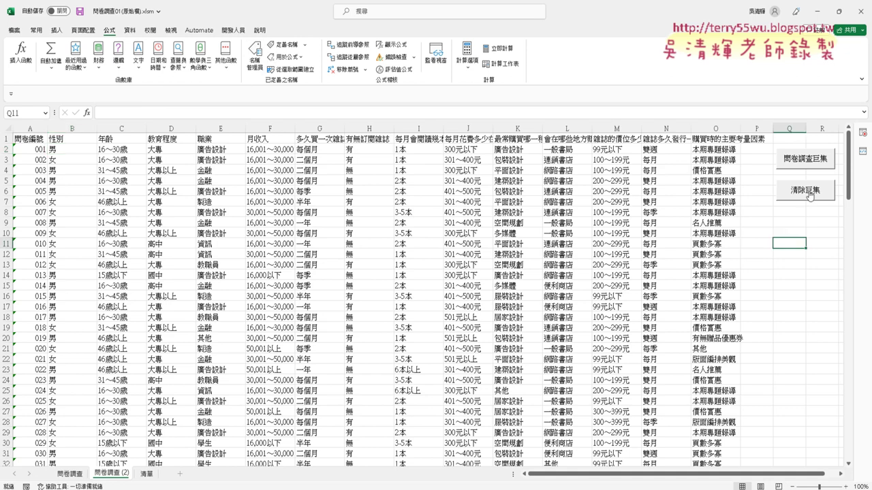
pyautogui.click(809, 194)
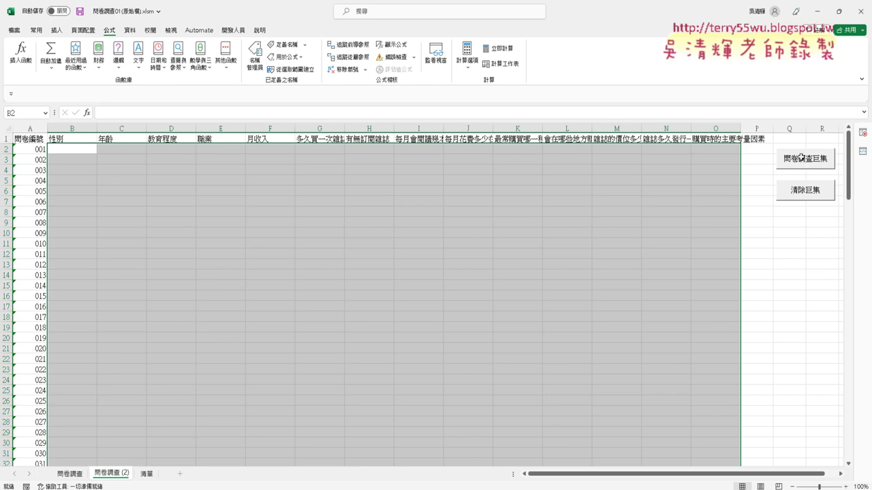
pyautogui.click(803, 168)
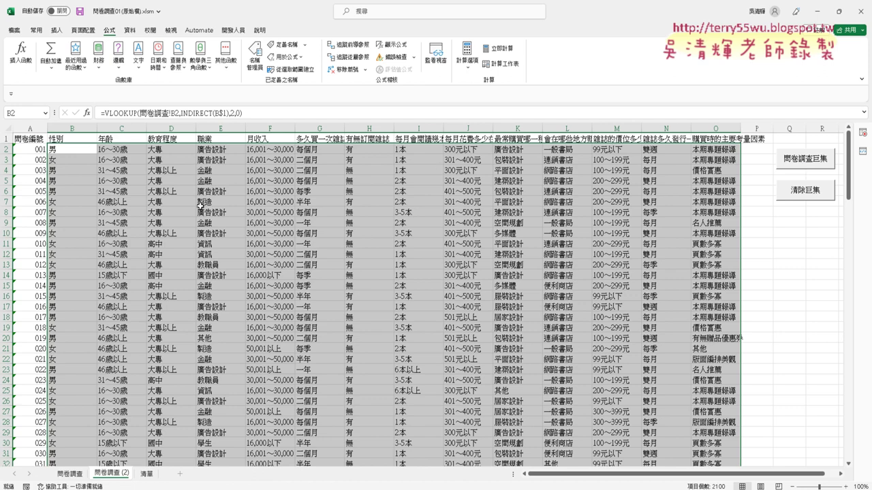
# - Clear the converted answers in columns B to O of 問卷調查 (2) with 清除巨集 and bring up the developer commands
pyautogui.moveTo(71, 127); pyautogui.dragTo(701, 122)
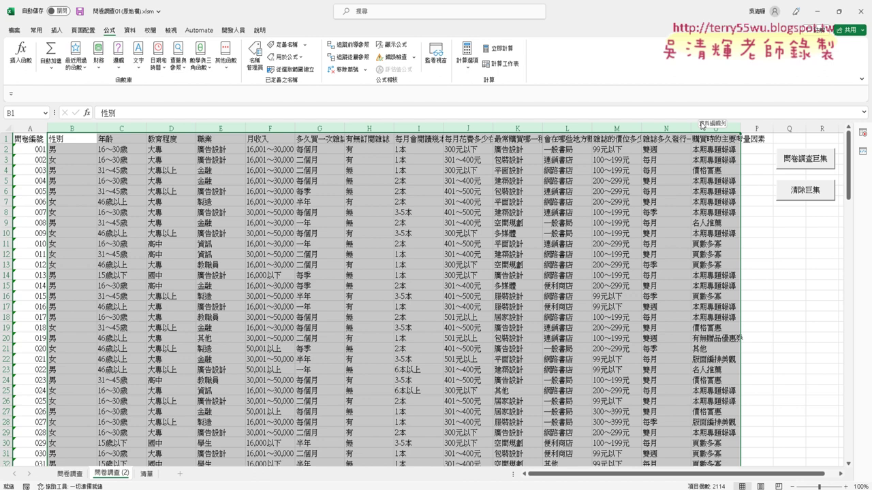
pyautogui.click(803, 199)
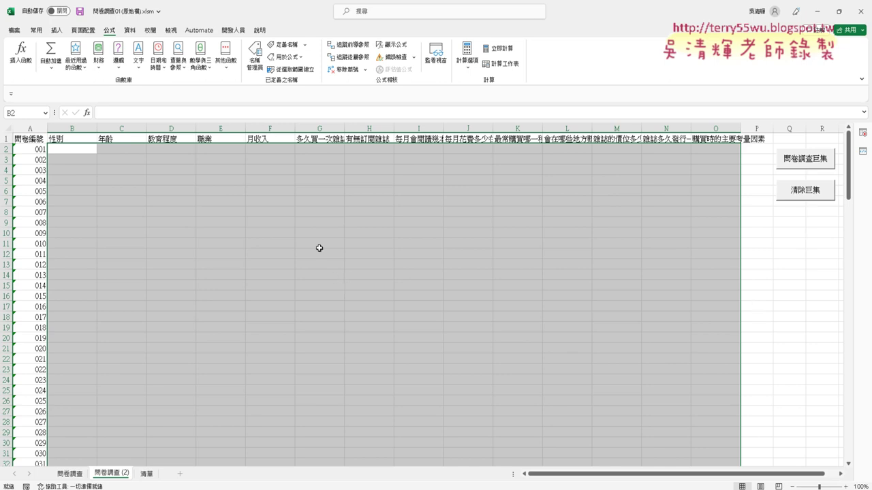
pyautogui.click(230, 34)
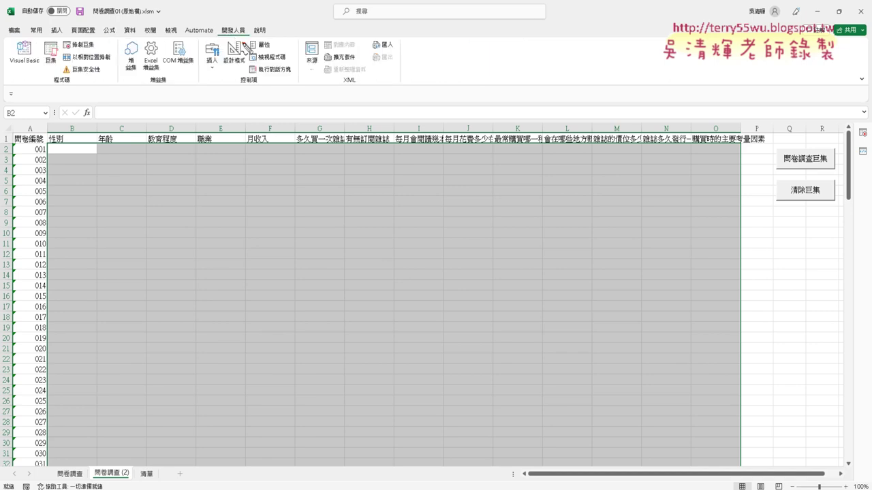
pyautogui.moveTo(249, 40)
pyautogui.mouseDown()
pyautogui.moveTo(217, 17)
pyautogui.moveTo(248, 42)
pyautogui.mouseUp()
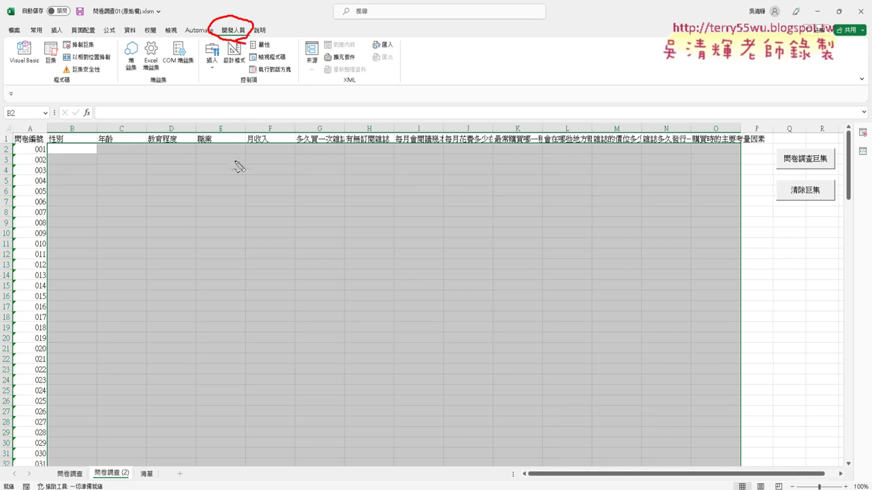
pyautogui.moveTo(234, 162)
pyautogui.mouseDown()
pyautogui.moveTo(235, 47)
pyautogui.moveTo(237, 59)
pyautogui.moveTo(243, 43)
pyautogui.mouseUp()
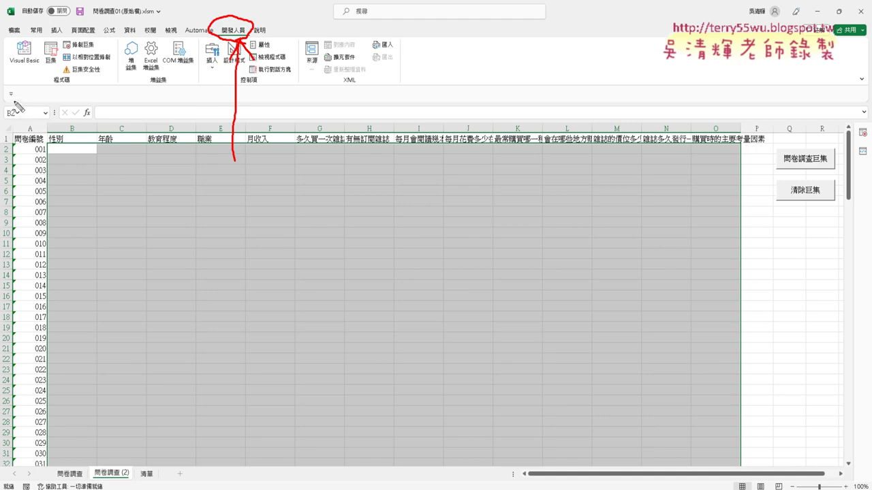
pyautogui.moveTo(13, 101)
pyautogui.mouseDown()
pyautogui.moveTo(13, 83)
pyautogui.moveTo(17, 104)
pyautogui.mouseUp()
pyautogui.moveTo(117, 249)
pyautogui.mouseDown()
pyautogui.moveTo(33, 102)
pyautogui.moveTo(28, 111)
pyautogui.moveTo(17, 102)
pyautogui.moveTo(95, 84)
pyautogui.moveTo(168, 19)
pyautogui.moveTo(176, 28)
pyautogui.moveTo(183, 15)
pyautogui.moveTo(172, 4)
pyautogui.moveTo(179, 16)
pyautogui.mouseUp()
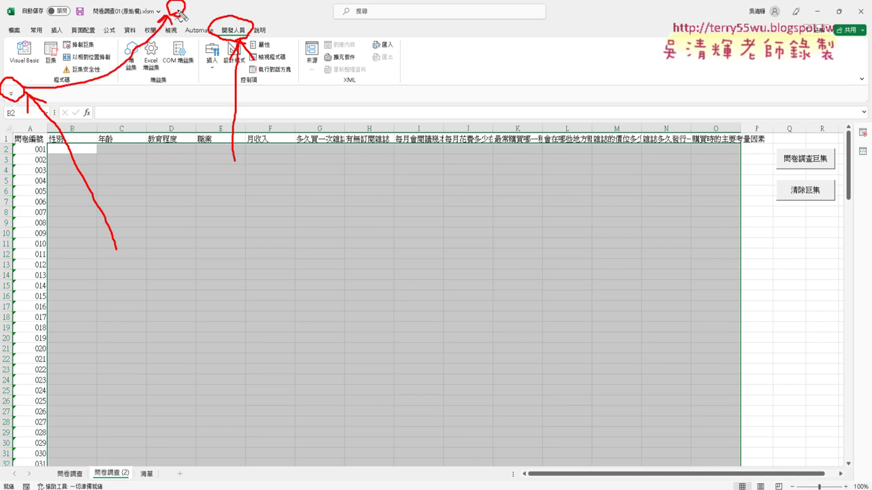
pyautogui.press('Escape')
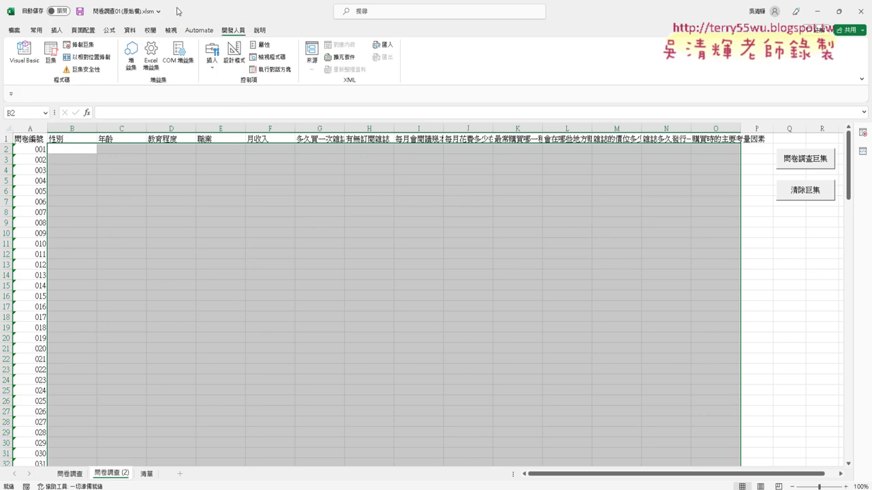
# - Turn off the 開發人員 main tab in Excel's ribbon customization options
pyautogui.click(11, 93)
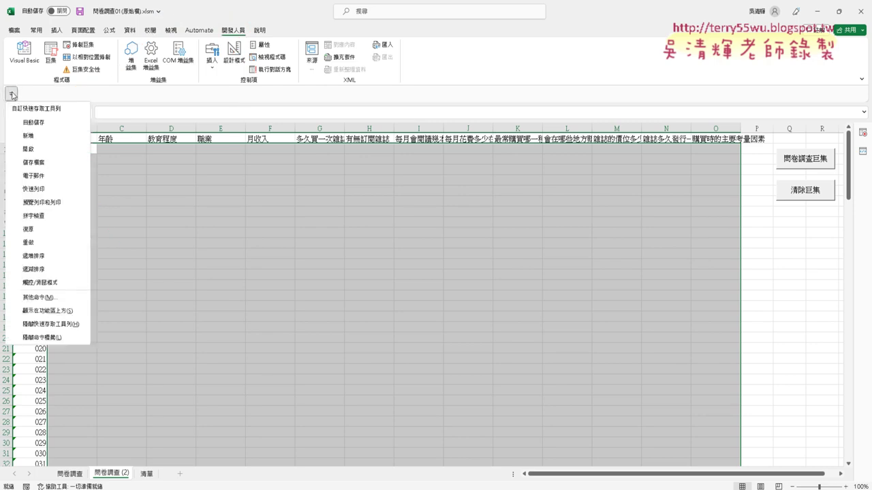
pyautogui.click(35, 299)
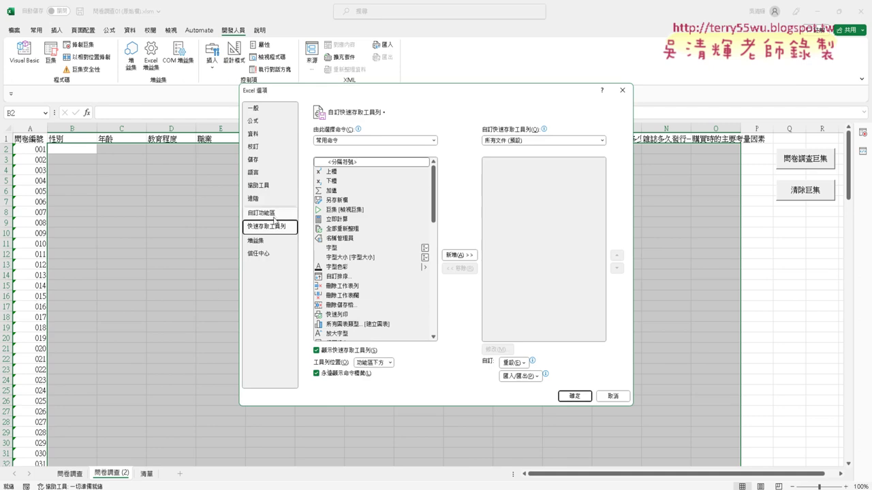
pyautogui.click(276, 214)
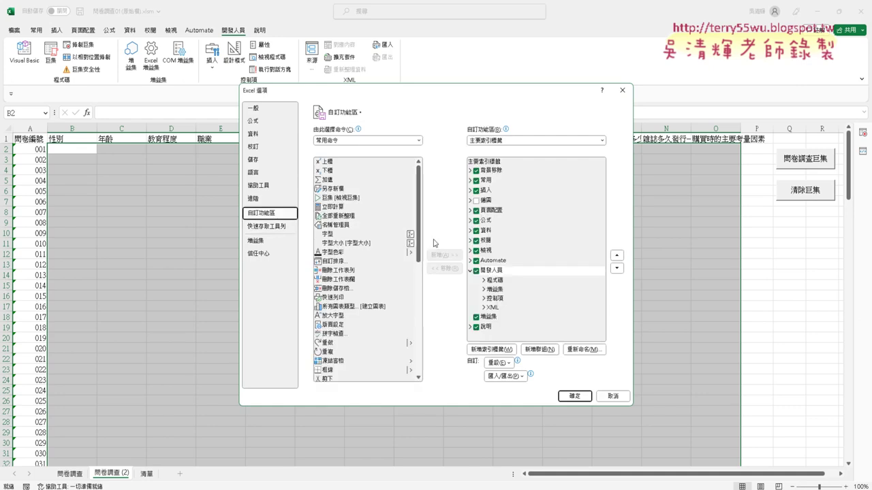
pyautogui.click(477, 271)
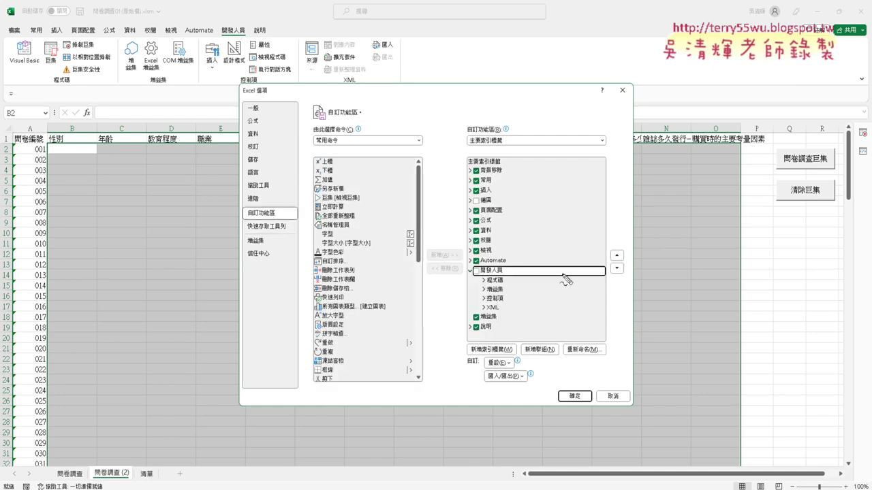
pyautogui.moveTo(271, 220)
pyautogui.mouseDown()
pyautogui.moveTo(246, 220)
pyautogui.moveTo(283, 203)
pyautogui.moveTo(292, 229)
pyautogui.moveTo(278, 227)
pyautogui.mouseUp()
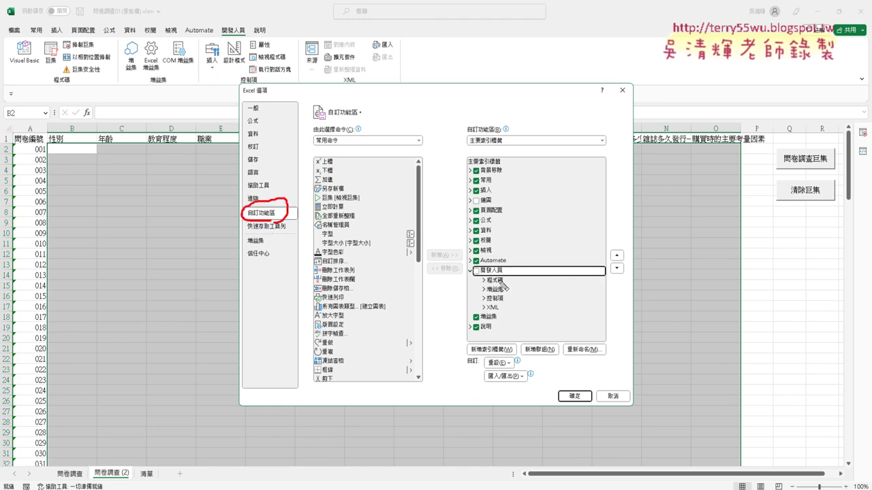
pyautogui.moveTo(502, 285)
pyautogui.mouseDown()
pyautogui.moveTo(475, 279)
pyautogui.moveTo(521, 253)
pyautogui.moveTo(505, 285)
pyautogui.mouseUp()
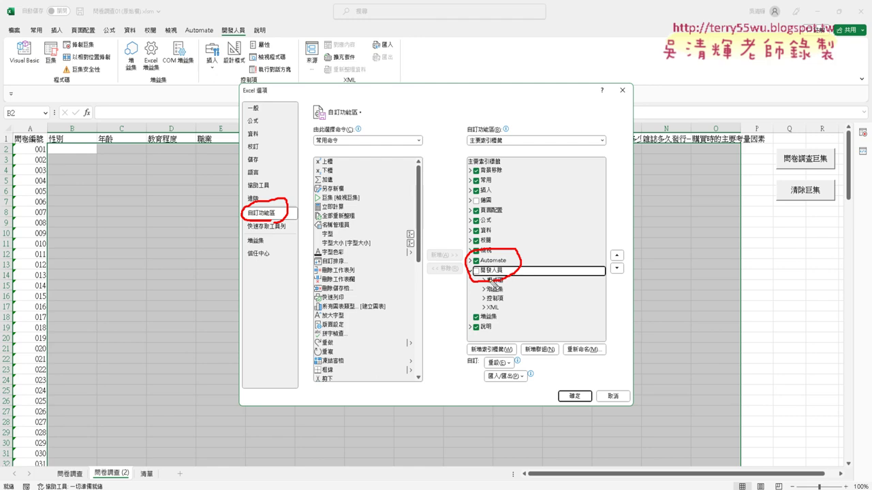
pyautogui.moveTo(487, 281)
pyautogui.mouseDown()
pyautogui.moveTo(477, 275)
pyautogui.moveTo(502, 259)
pyautogui.mouseUp()
pyautogui.moveTo(578, 407)
pyautogui.mouseDown()
pyautogui.moveTo(573, 375)
pyautogui.moveTo(583, 397)
pyautogui.mouseUp()
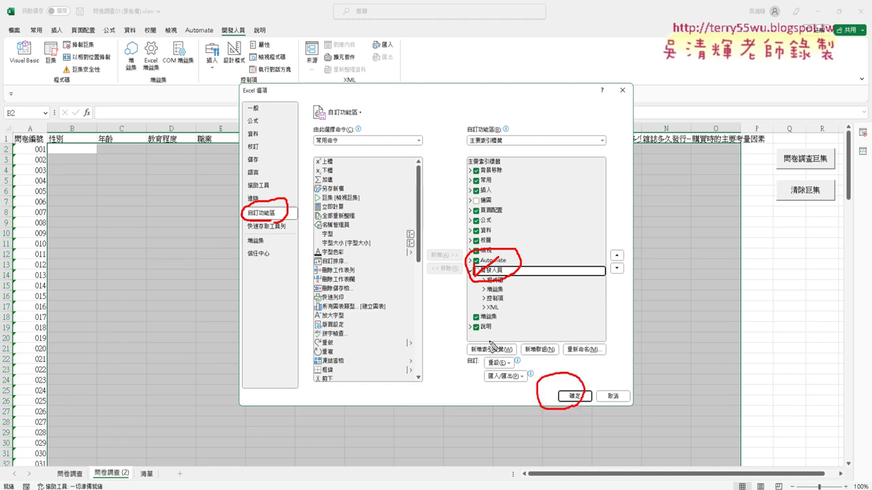
pyautogui.moveTo(251, 42)
pyautogui.mouseDown()
pyautogui.moveTo(217, 46)
pyautogui.moveTo(256, 20)
pyautogui.mouseUp()
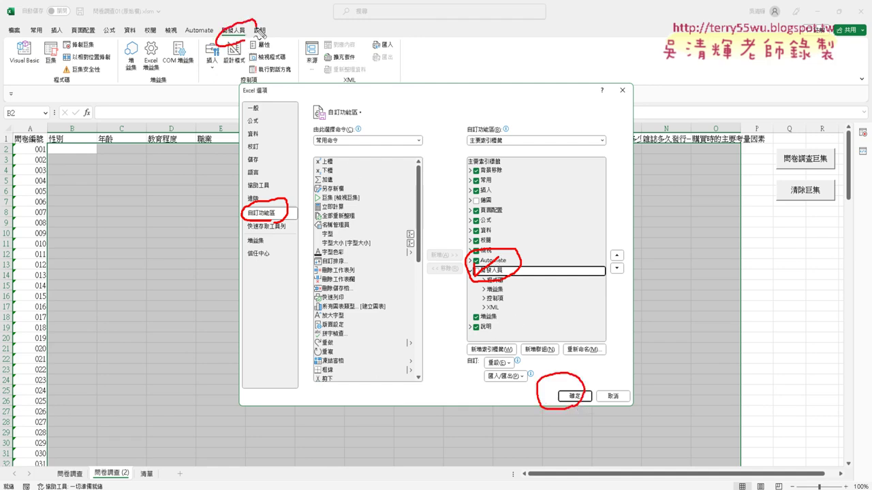
pyautogui.moveTo(314, 162)
pyautogui.mouseDown()
pyautogui.moveTo(292, 102)
pyautogui.moveTo(250, 43)
pyautogui.mouseUp()
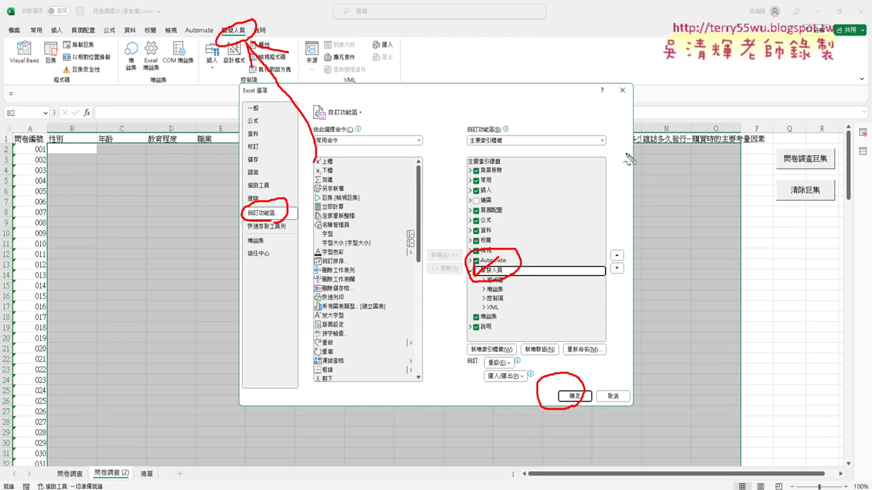
pyautogui.moveTo(639, 113)
pyautogui.mouseDown()
pyautogui.moveTo(767, 164)
pyautogui.moveTo(741, 184)
pyautogui.mouseUp()
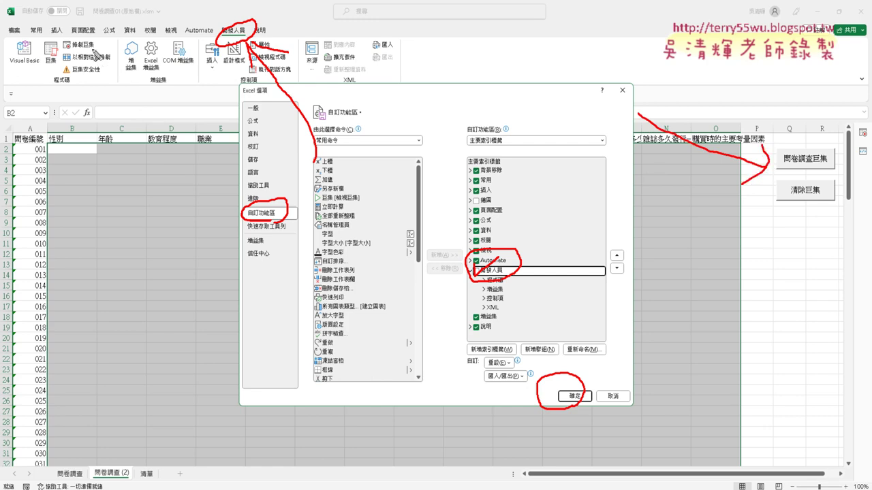
pyautogui.moveTo(95, 51)
pyautogui.mouseDown()
pyautogui.moveTo(62, 49)
pyautogui.moveTo(101, 35)
pyautogui.moveTo(94, 55)
pyautogui.mouseUp()
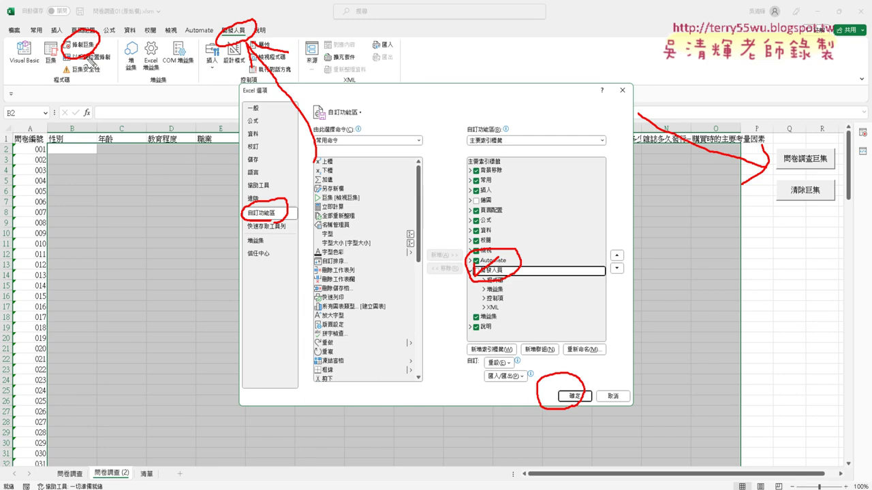
pyautogui.press('Escape')
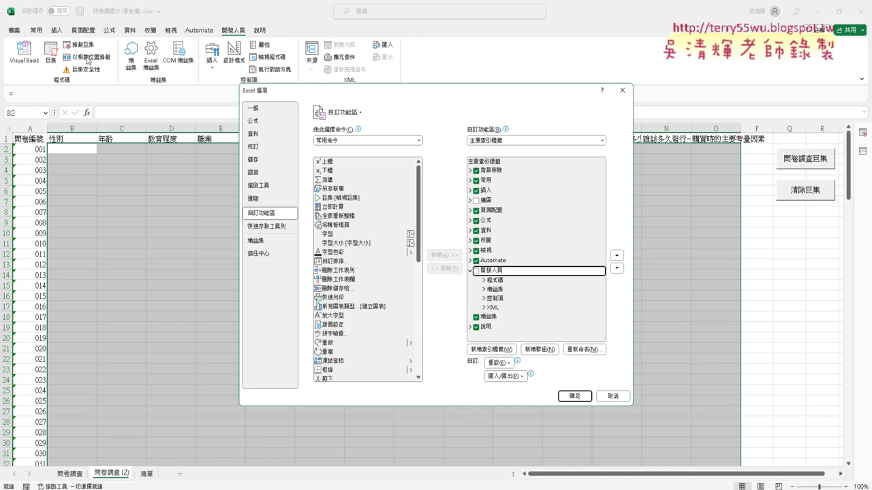
# - Apply the ribbon change, then re-enable 開發人員 in the ribbon customization options and display its commands
pyautogui.click(574, 396)
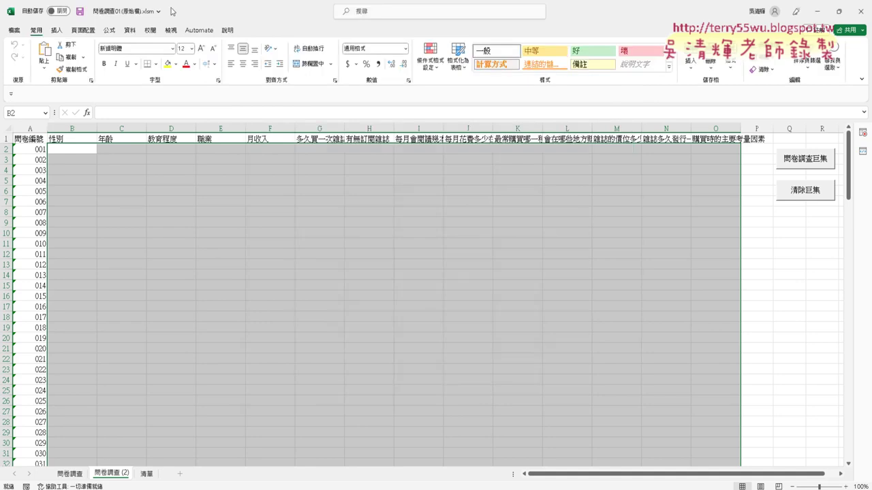
pyautogui.click(11, 94)
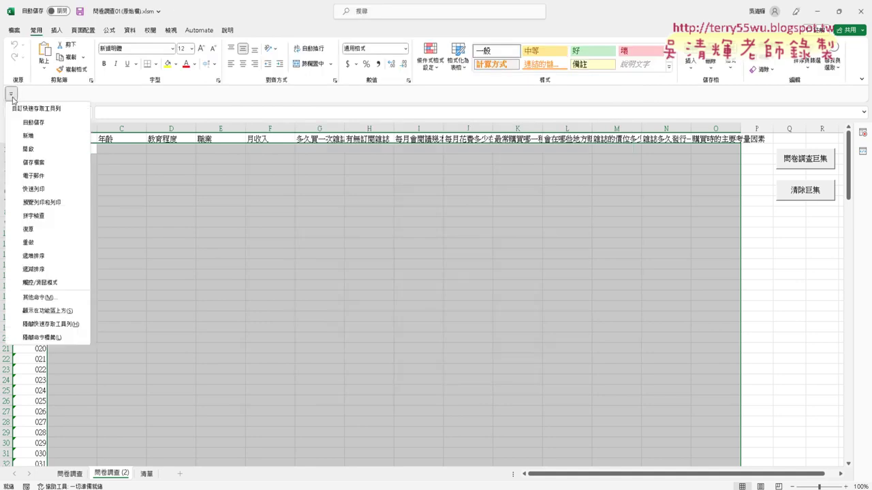
pyautogui.click(37, 301)
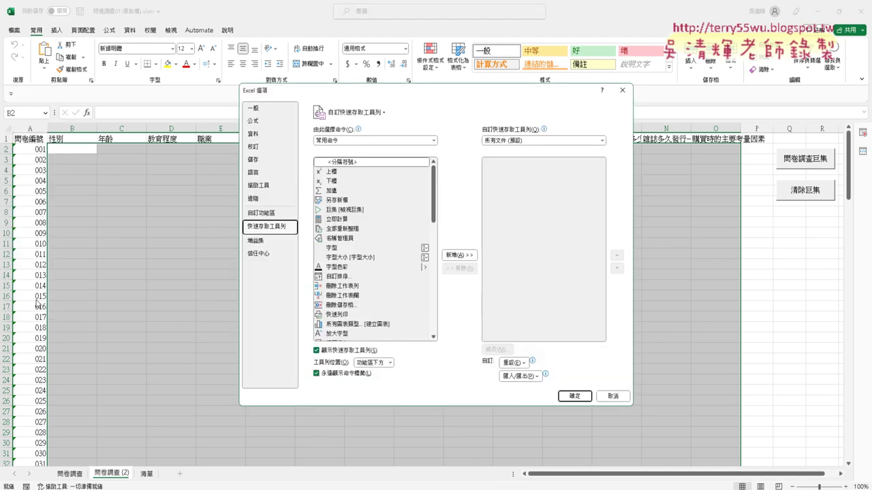
pyautogui.click(282, 213)
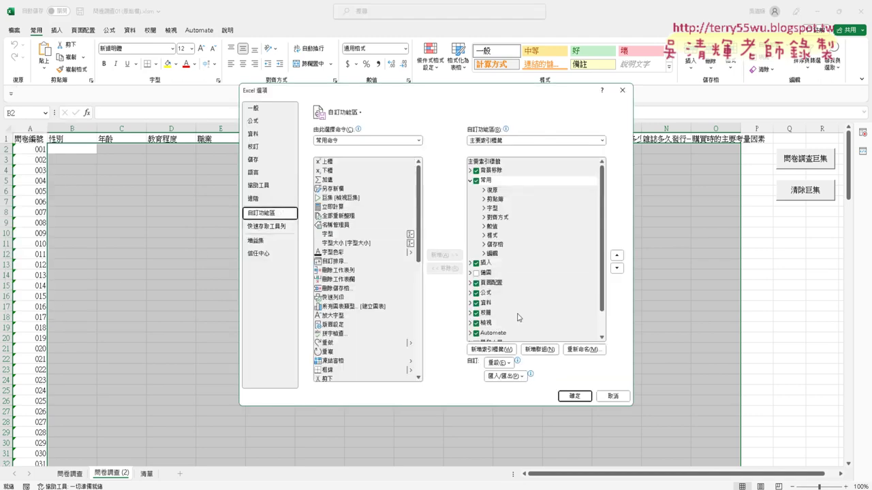
pyautogui.scroll(-1, 518, 318)
pyautogui.click(477, 316)
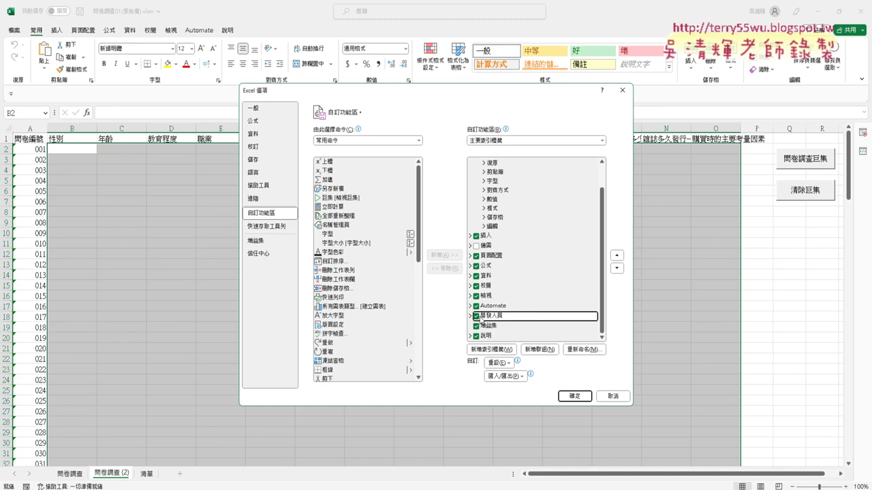
pyautogui.click(575, 397)
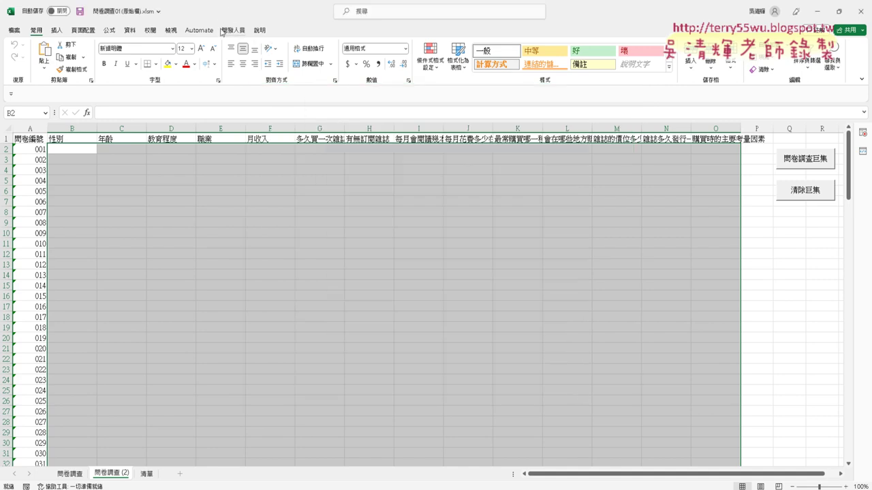
pyautogui.click(229, 31)
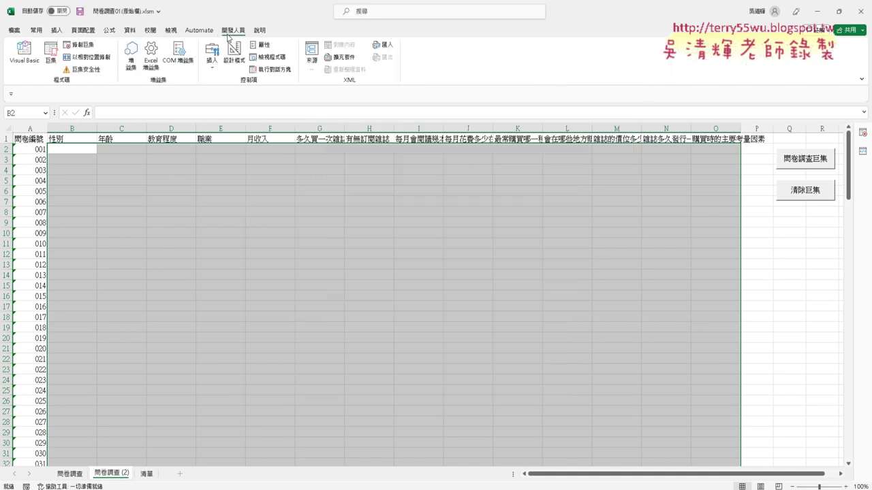
# - Run 問卷調查巨集 and 清除巨集 alternately on 問卷調查 (2), finishing with the converted answers filled in
pyautogui.click(806, 161)
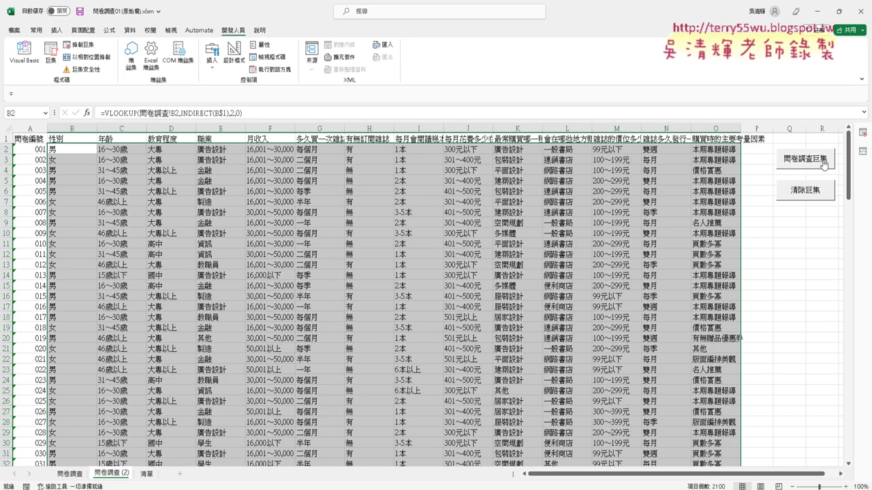
pyautogui.click(823, 198)
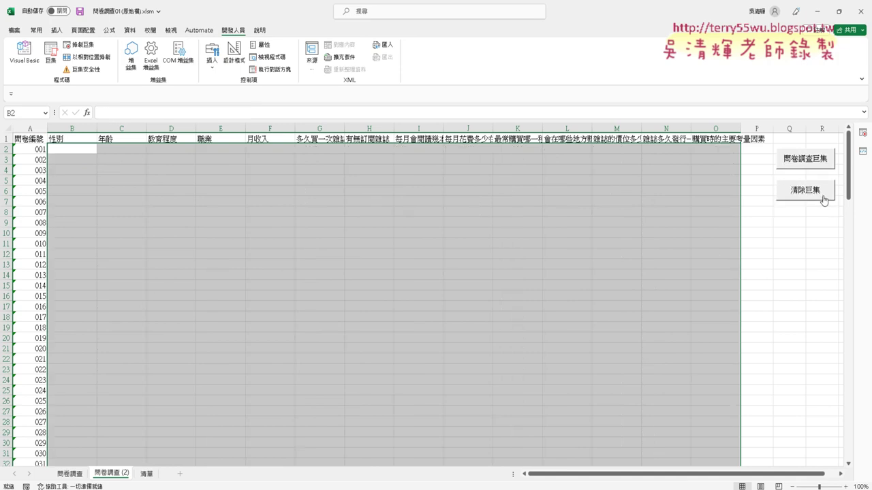
pyautogui.click(815, 158)
pyautogui.click(806, 198)
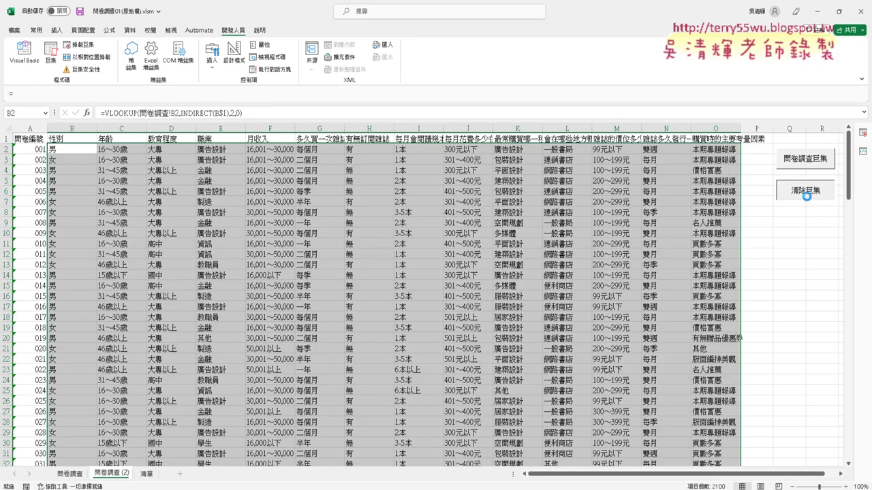
pyautogui.click(820, 162)
pyautogui.click(805, 198)
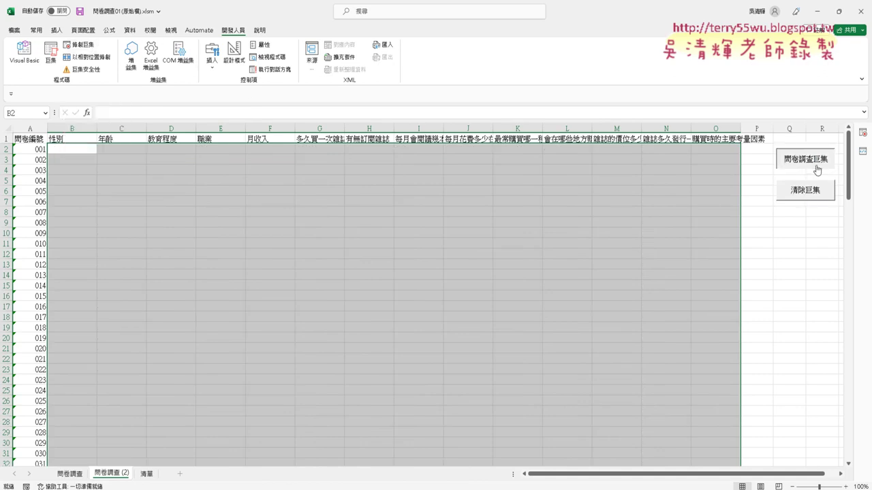
pyautogui.click(817, 170)
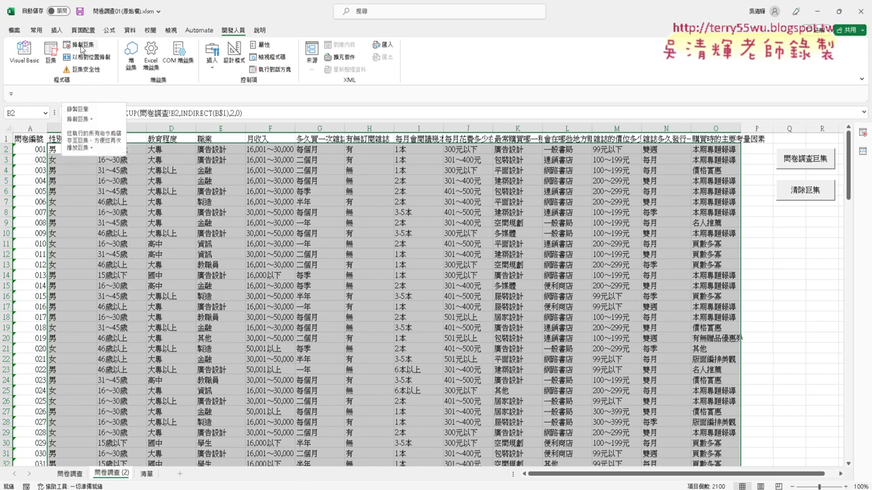
pyautogui.click(83, 47)
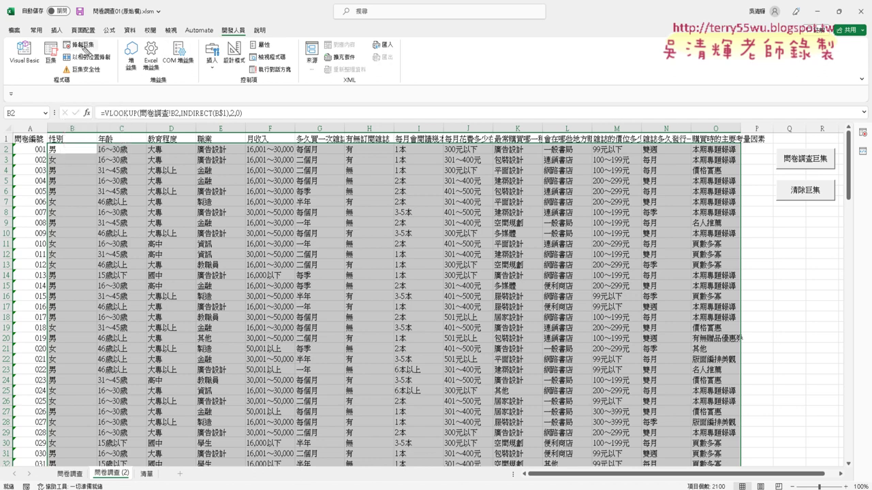
pyautogui.moveTo(96, 50)
pyautogui.mouseDown()
pyautogui.moveTo(62, 55)
pyautogui.moveTo(102, 34)
pyautogui.moveTo(99, 60)
pyautogui.mouseUp()
pyautogui.moveTo(193, 210)
pyautogui.mouseDown()
pyautogui.moveTo(101, 55)
pyautogui.moveTo(101, 77)
pyautogui.moveTo(126, 65)
pyautogui.mouseUp()
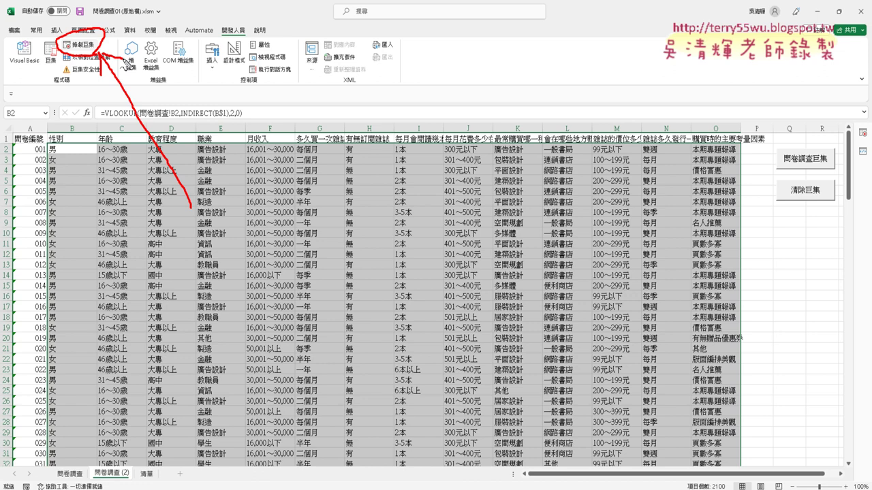
pyautogui.press('Escape')
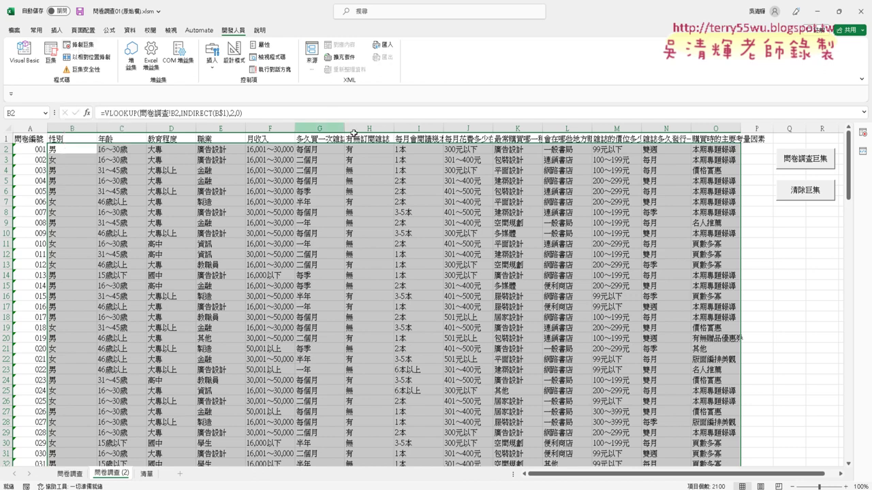
pyautogui.click(797, 297)
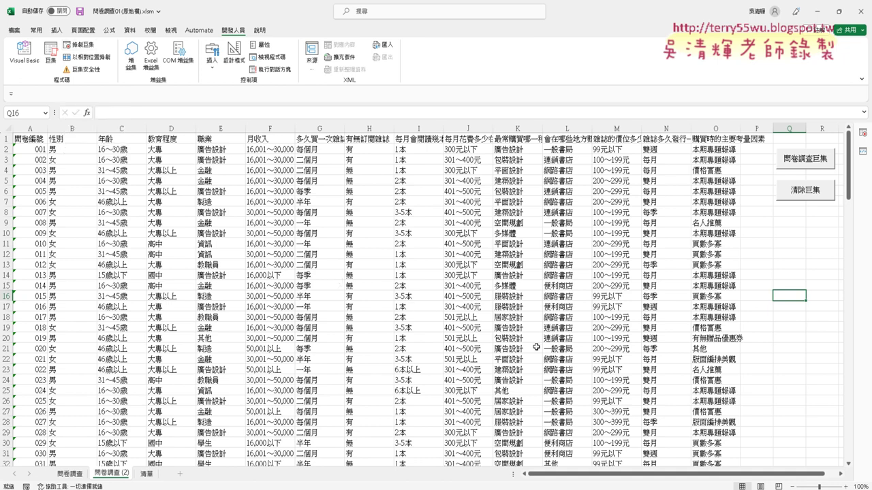
pyautogui.click(769, 263)
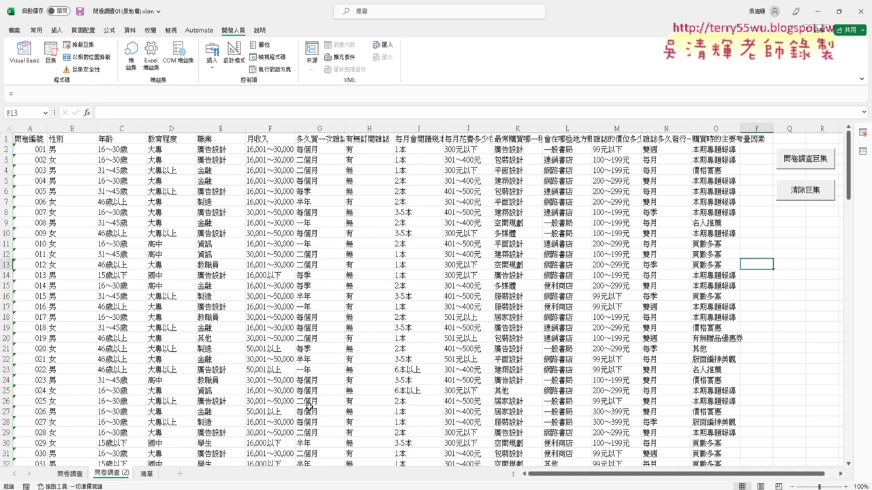
# - Fill the VLOOKUP and INDIRECT formula in B2 across to O2, then down all the survey rows
pyautogui.click(70, 148)
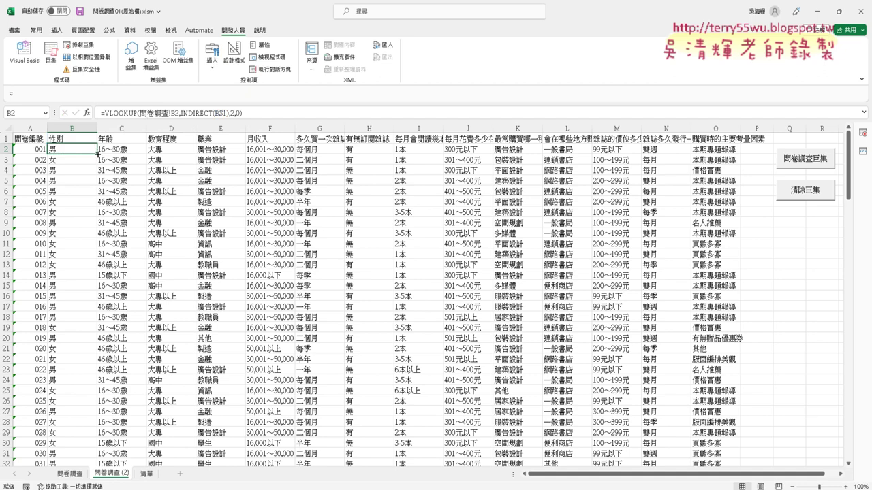
pyautogui.moveTo(97, 154); pyautogui.dragTo(727, 165)
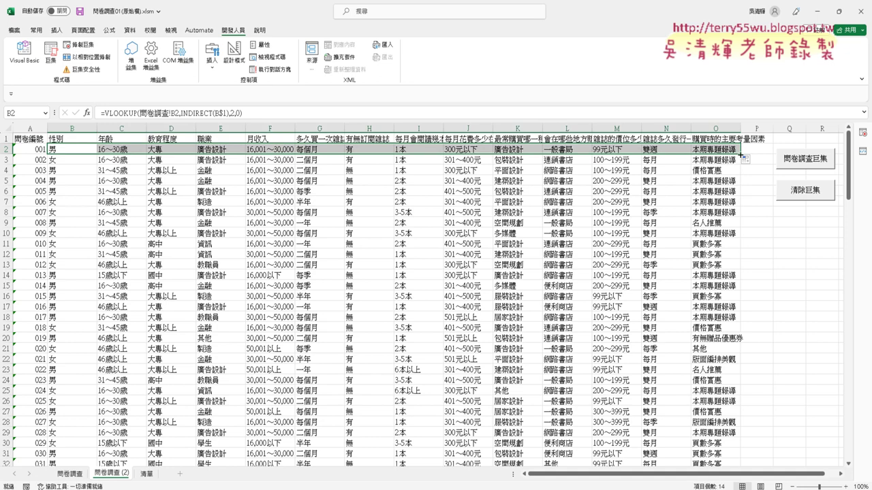
pyautogui.doubleClick(741, 155)
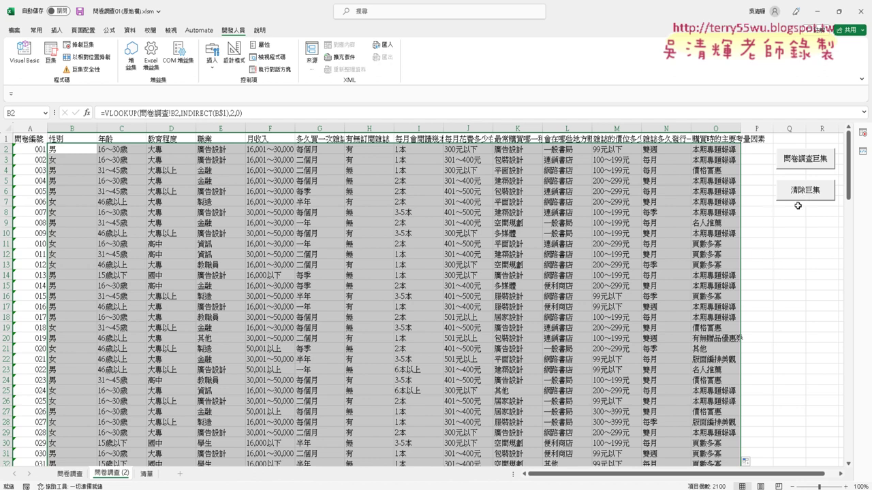
pyautogui.click(779, 257)
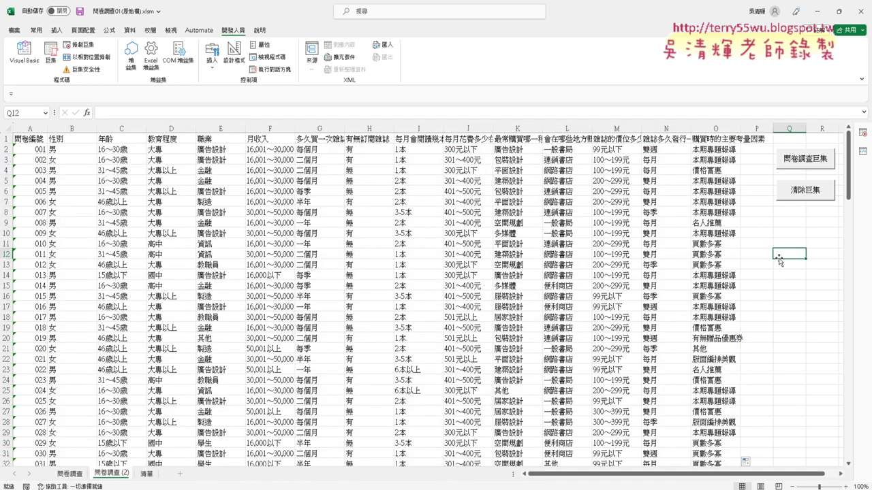
pyautogui.click(71, 146)
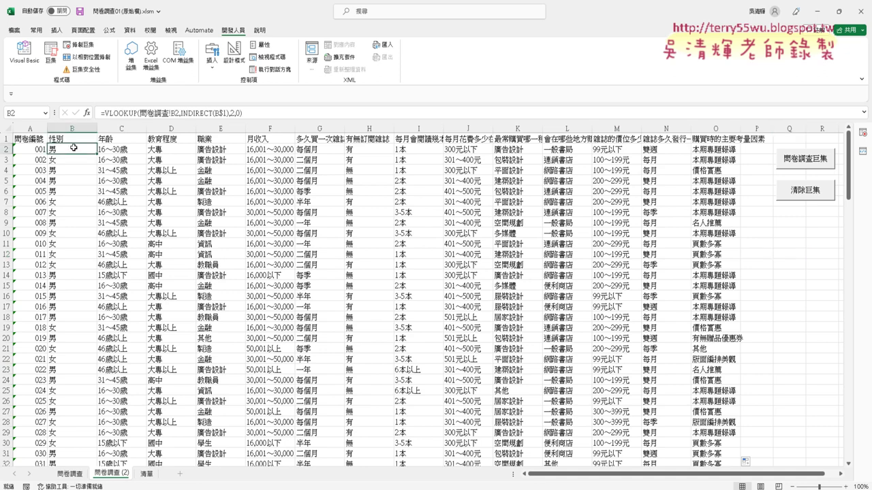
pyautogui.moveTo(73, 147)
pyautogui.mouseDown()
pyautogui.moveTo(634, 165)
pyautogui.moveTo(679, 181)
pyautogui.moveTo(702, 211)
pyautogui.moveTo(711, 463)
pyautogui.moveTo(708, 258)
pyautogui.moveTo(579, 161)
pyautogui.moveTo(202, 161)
pyautogui.moveTo(87, 149)
pyautogui.mouseUp()
pyautogui.click(352, 276)
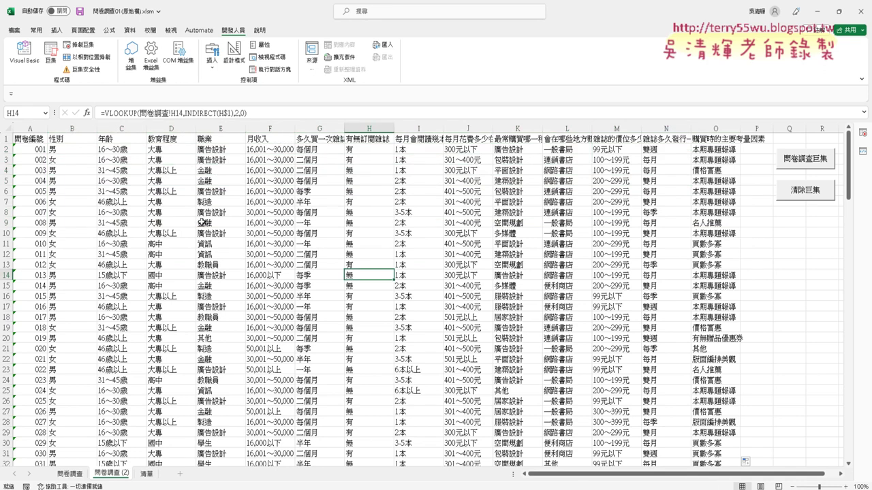
# - Delete the converted answers in B2:O151 on 問卷調查 (2), then undo the deletion
pyautogui.click(86, 150)
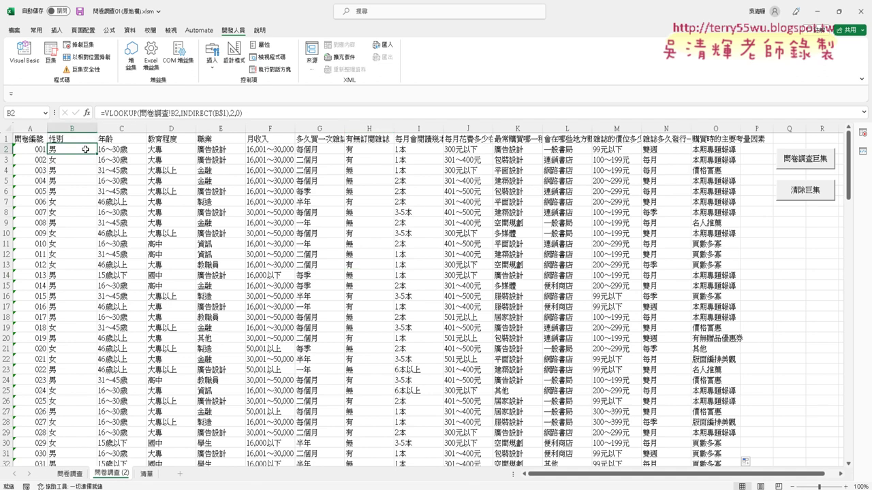
pyautogui.hotkey('ctrl', 'shift', 'Right')
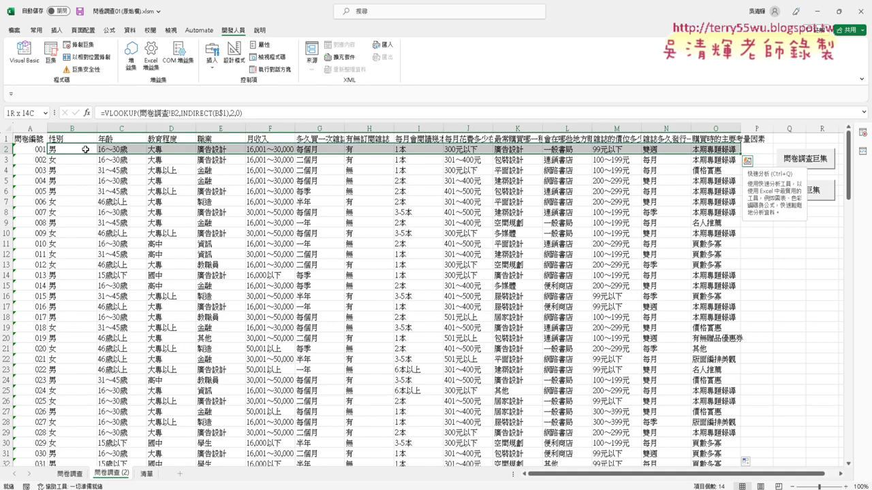
pyautogui.hotkey('ctrl', 'shift', 'Down')
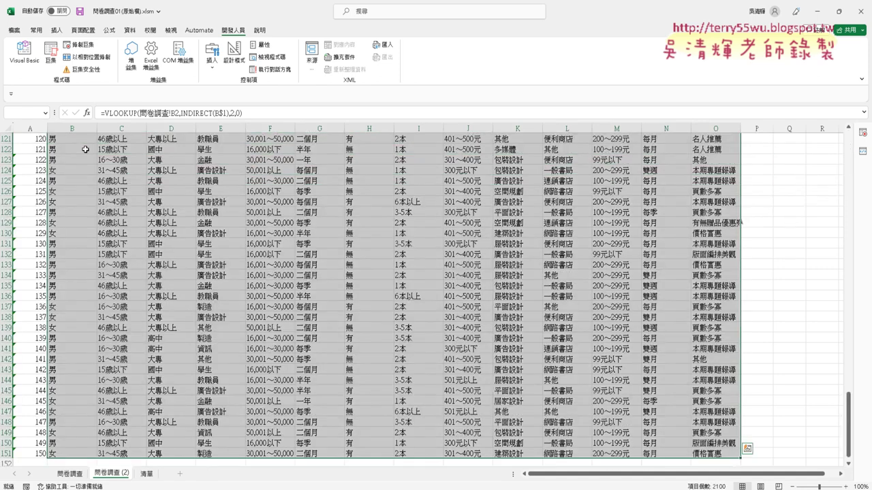
pyautogui.hotkey('ctrl', 'BackSpace')
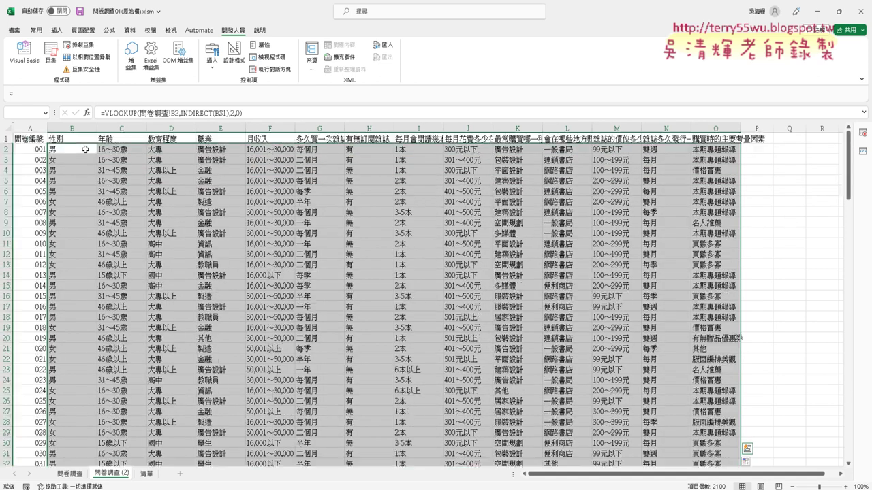
pyautogui.press('Delete')
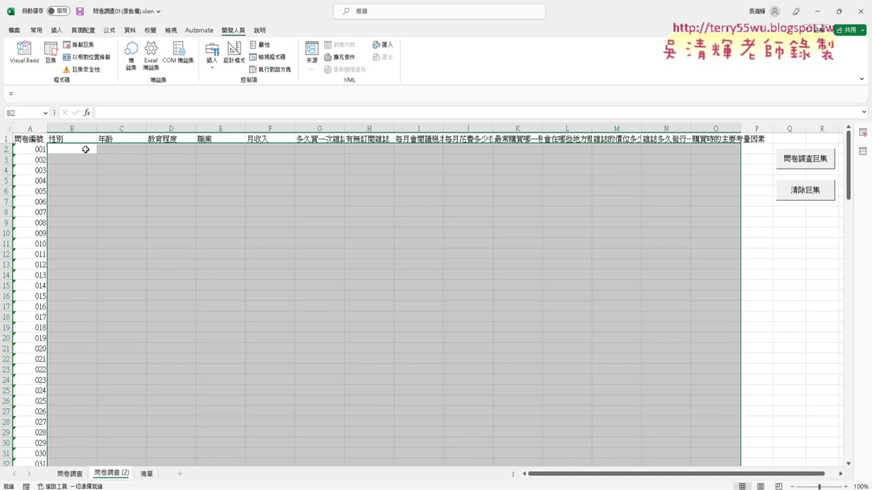
pyautogui.hotkey('ctrl', 'z')
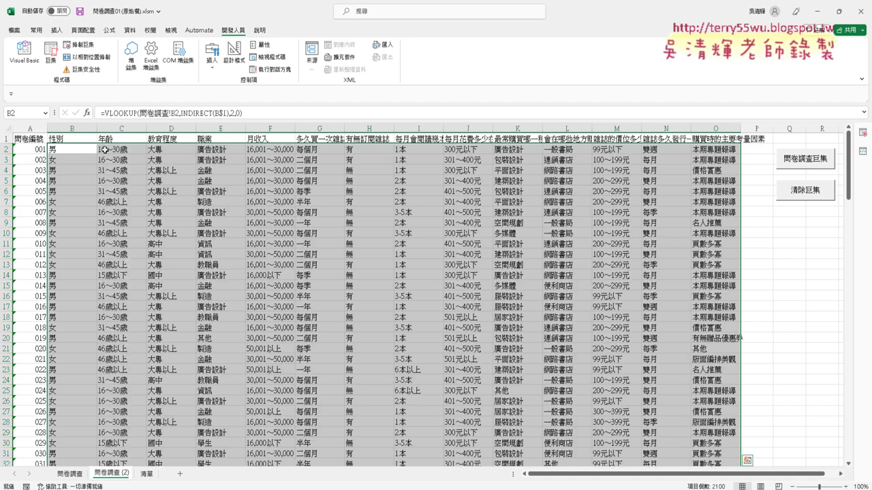
pyautogui.click(775, 286)
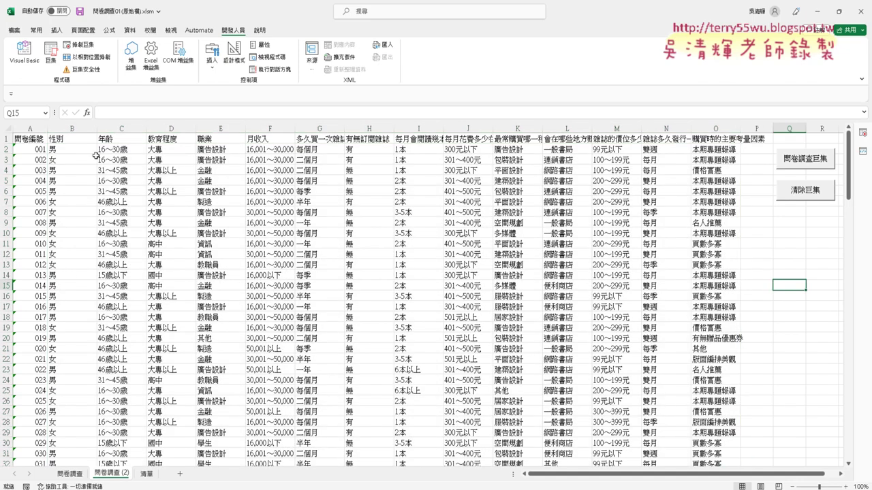
# - Select the full block of converted answers from B2 to O151 again, then deselect it without changing anything
pyautogui.click(71, 152)
pyautogui.hotkey('ctrl', ']')
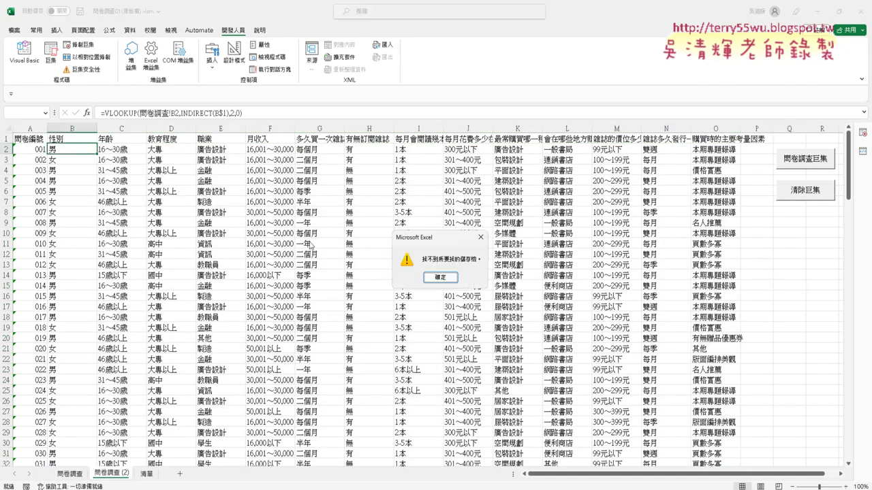
pyautogui.click(440, 278)
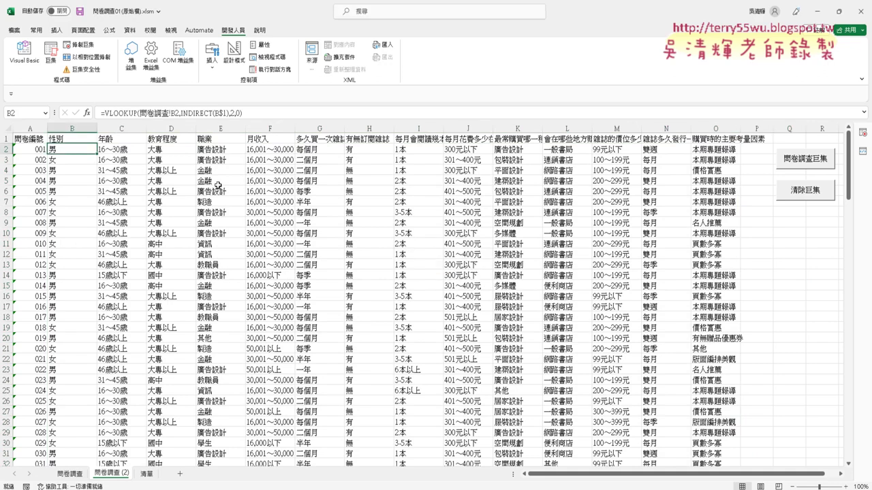
pyautogui.hotkey('ctrl', 'shift', 'Right')
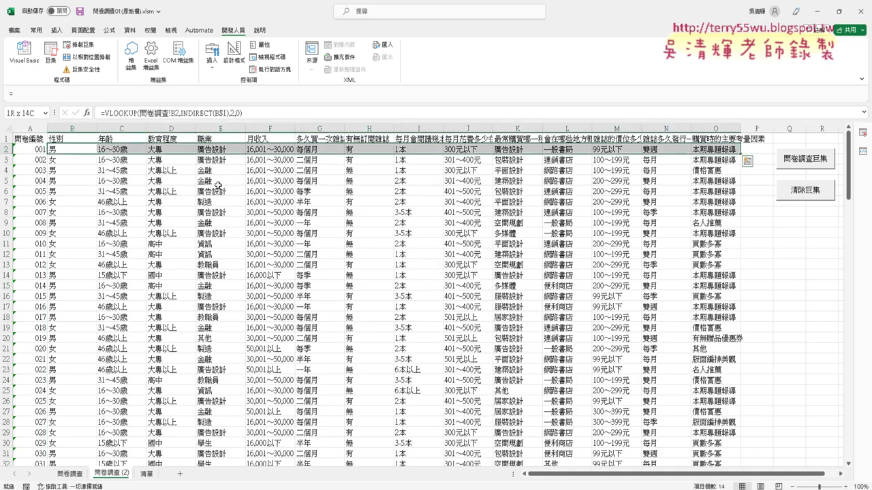
pyautogui.hotkey('ctrl', 'shift', 'Down')
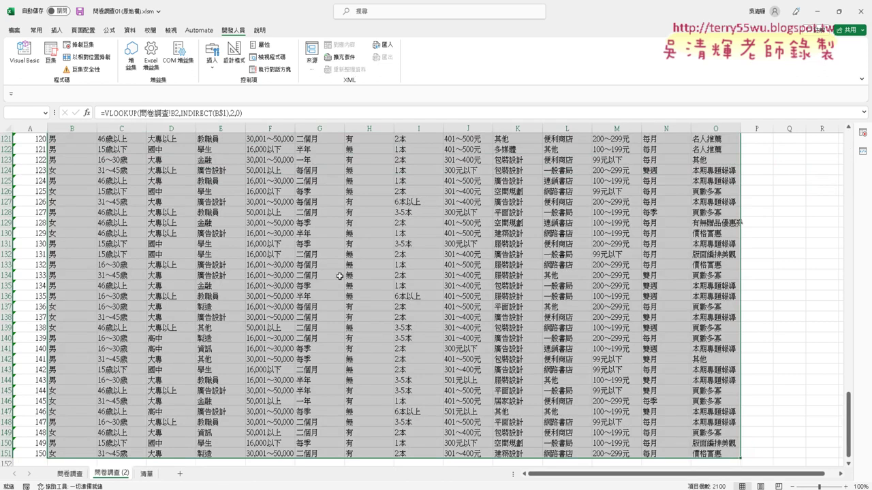
pyautogui.click(376, 318)
pyautogui.scroll(20, 376, 319)
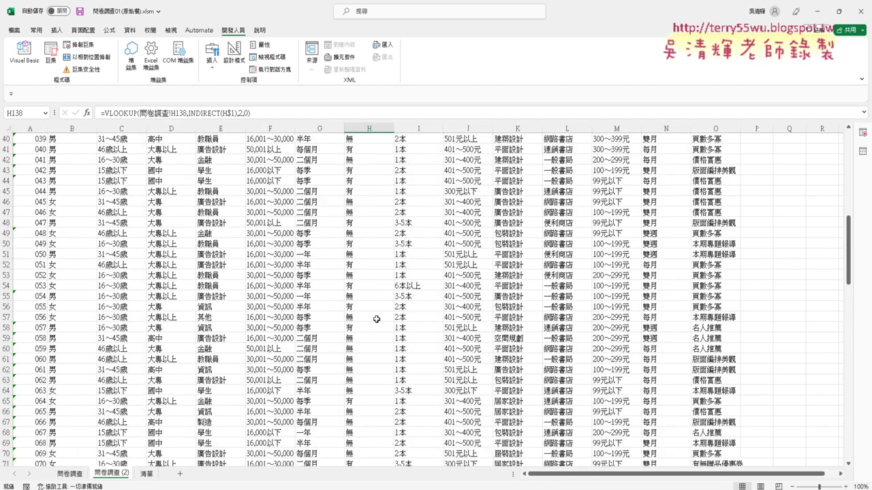
pyautogui.scroll(13, 376, 318)
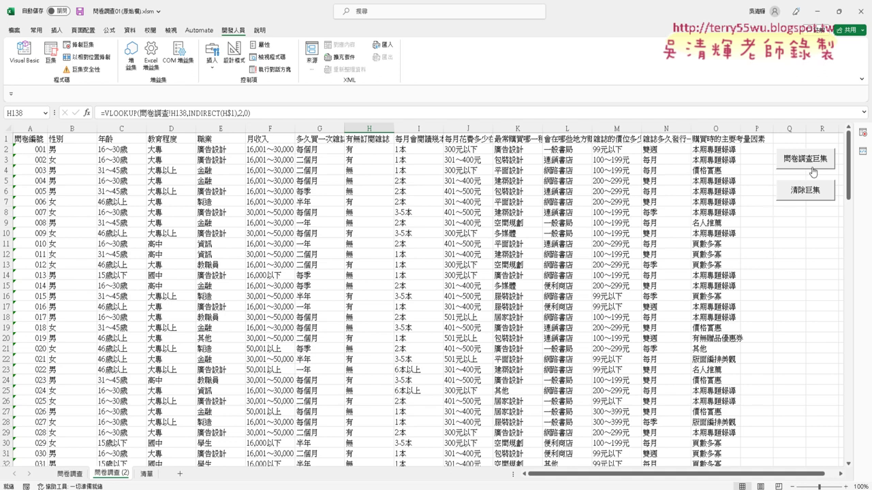
# - Clear and refill the converted answers twice by running 清除巨集 and 問卷調查巨集 alternately
pyautogui.click(810, 192)
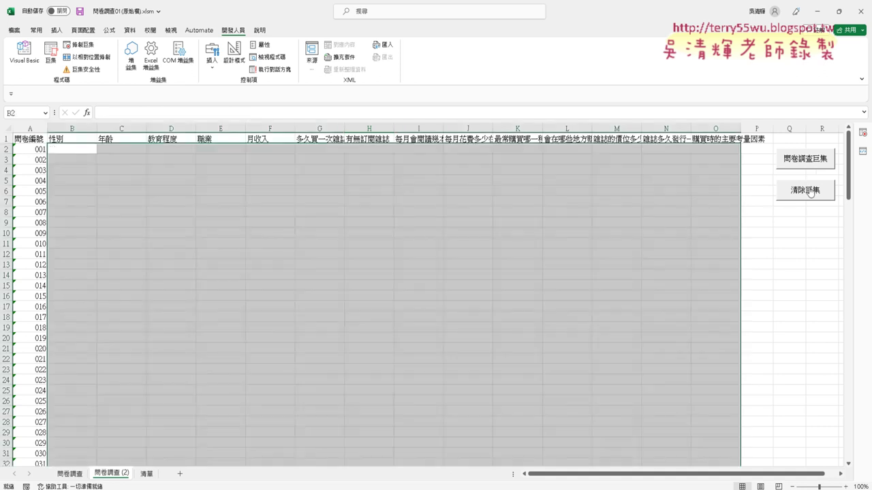
pyautogui.click(808, 165)
pyautogui.click(809, 193)
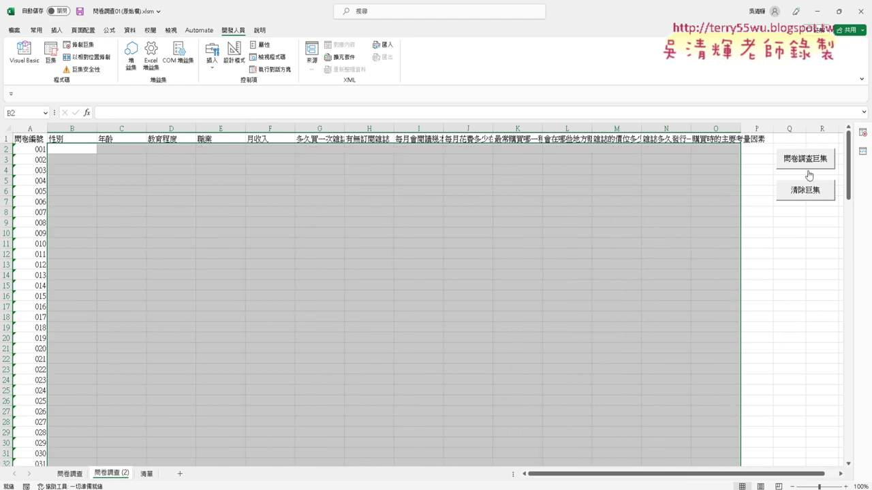
pyautogui.click(809, 167)
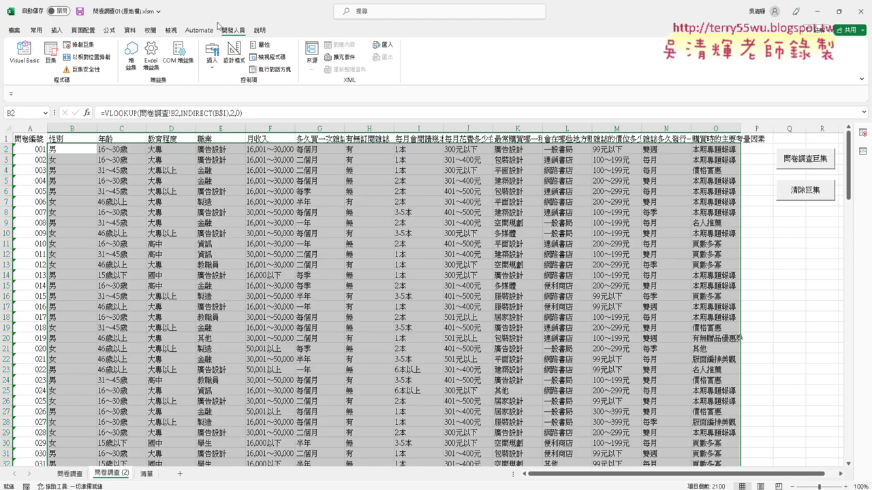